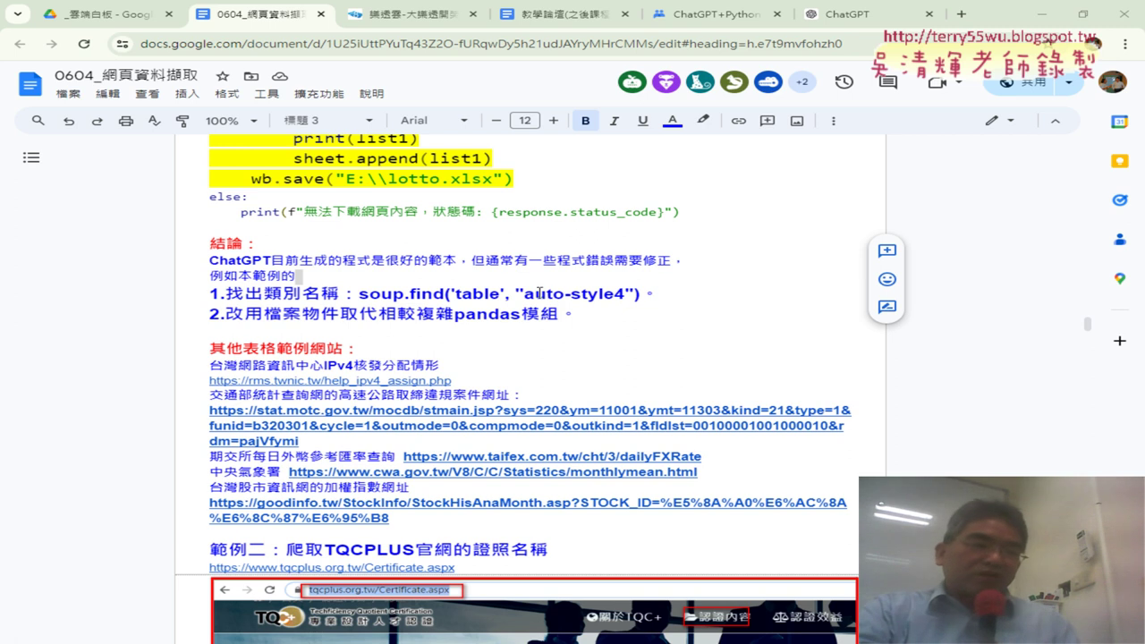
Highlight the auto-style4 class name in the conclusion's soup.find('table', "auto-style4") point.
left_click_drag(515, 293, 633, 293)
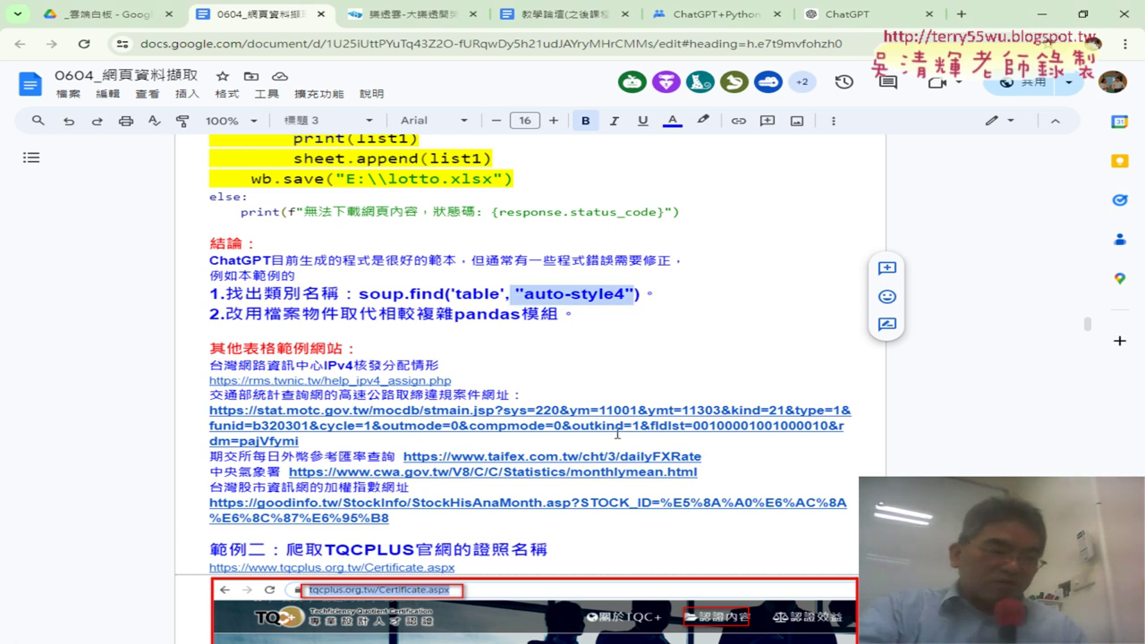
In the Spyder scraper, highlight .find_all('table')[4] on line 16, then its index 4.
key("alt+Tab")
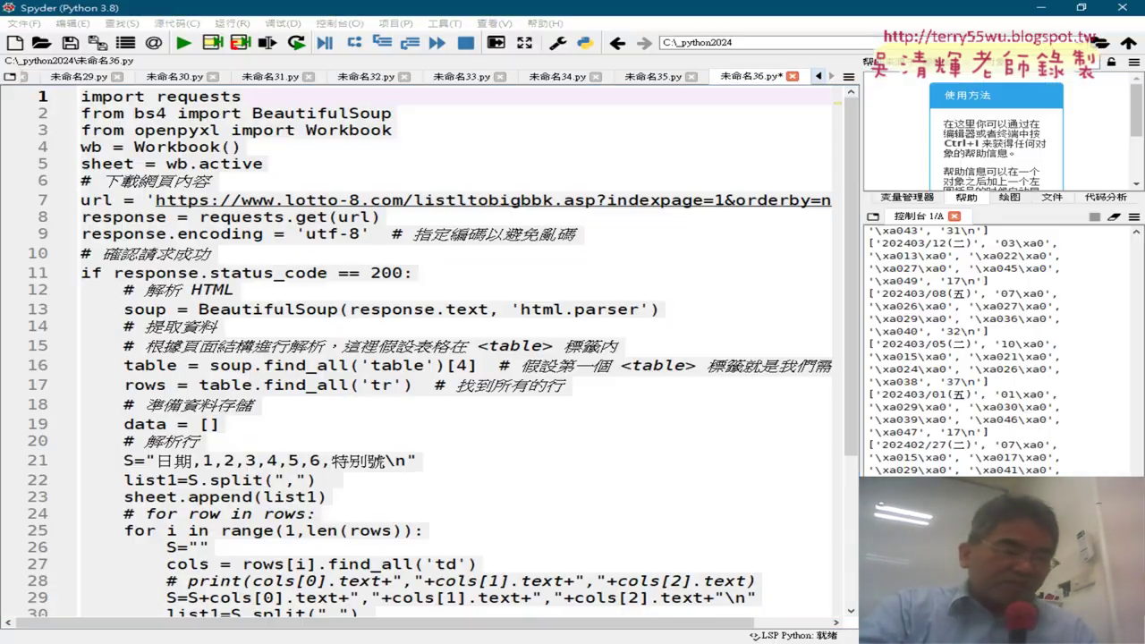
key("ctrl+a")
left_click(383, 272)
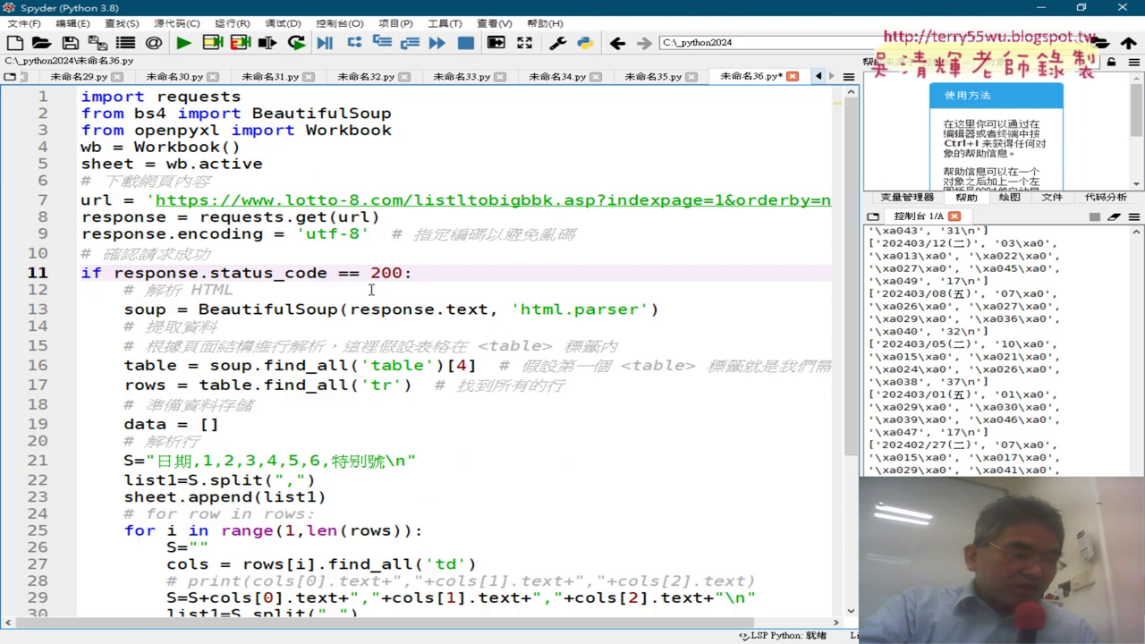
scroll(371, 289, "down", 2)
left_click_drag(479, 259, 256, 260)
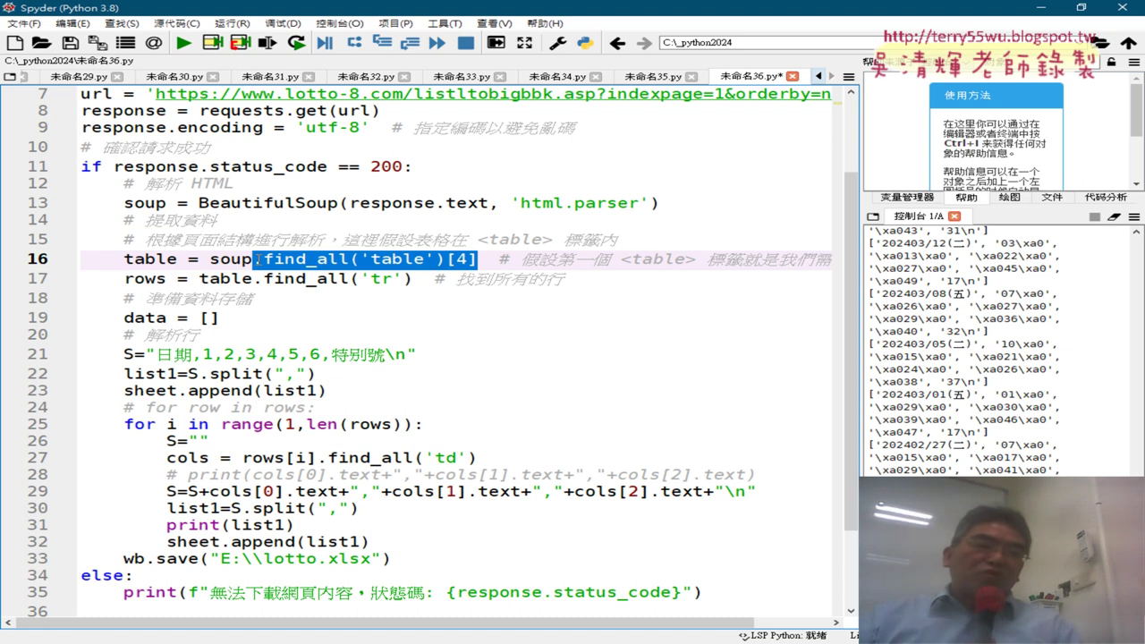
left_click(480, 260)
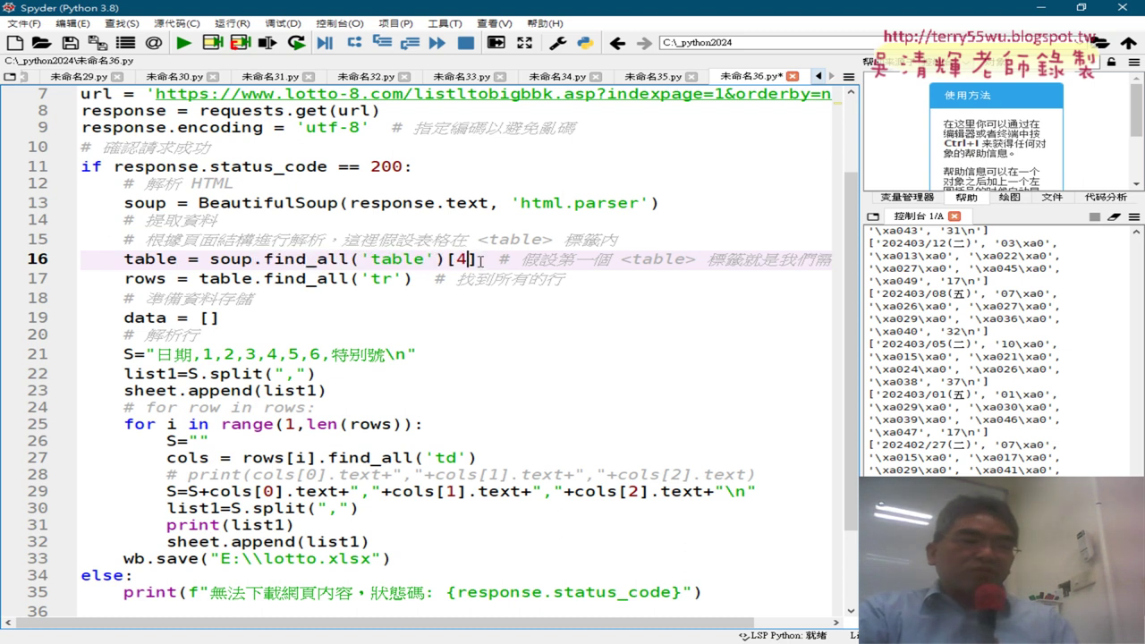
left_click_drag(479, 260, 457, 259)
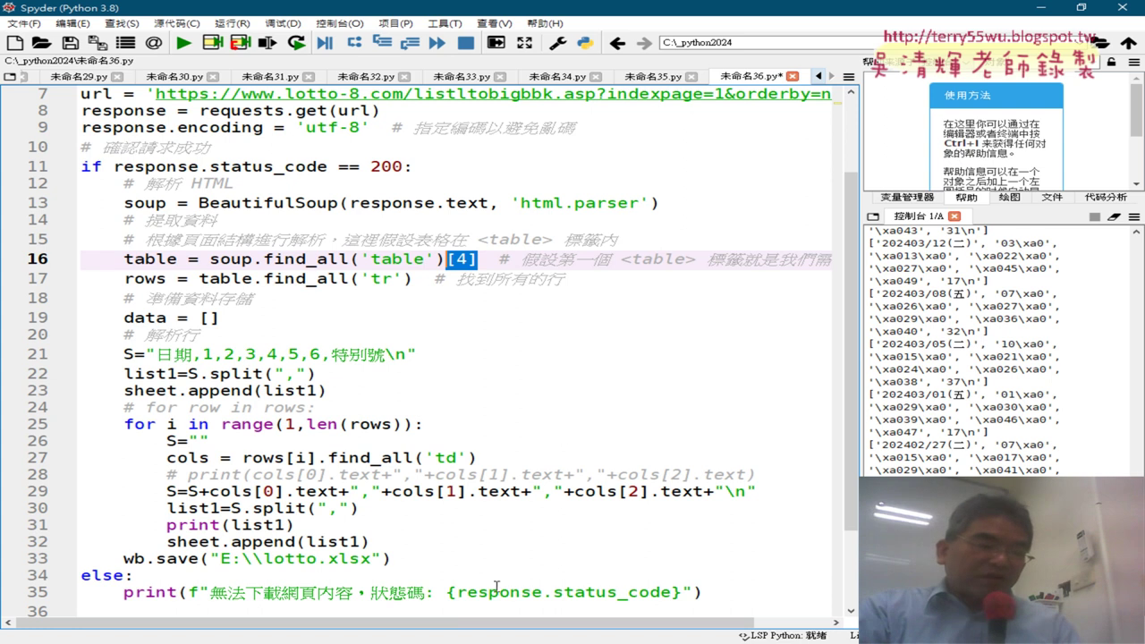
key("alt+Tab")
Scroll up to the notes' tbl=sp.find line and highlight its "table" and auto-style4 arguments.
scroll(507, 336, "up", 3)
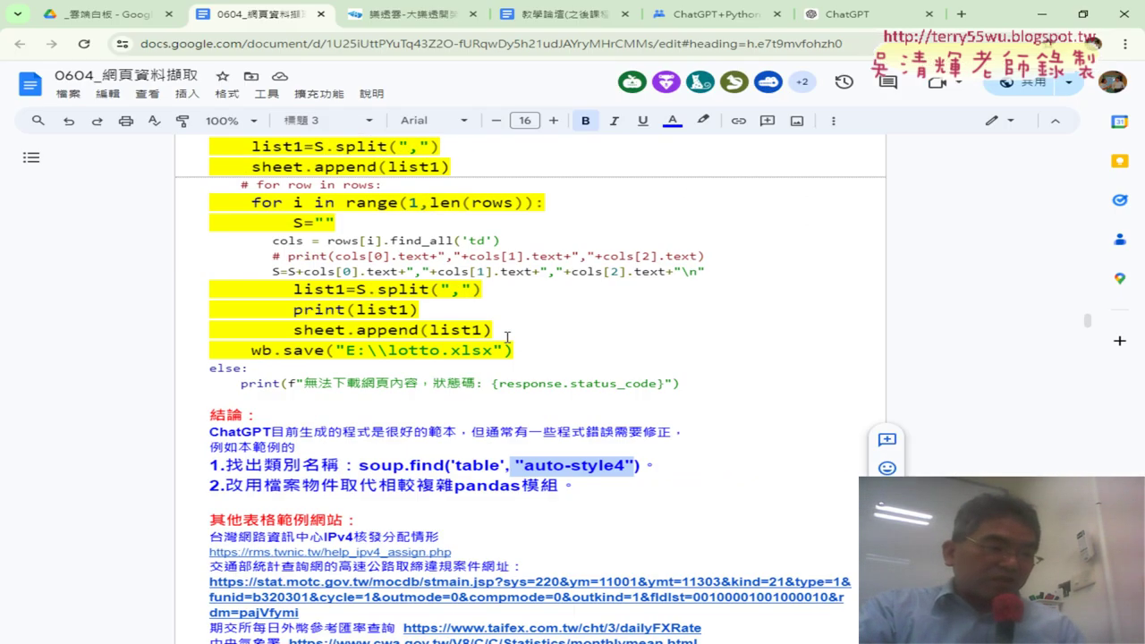
scroll(507, 337, "up", 2)
scroll(507, 336, "up", 2)
scroll(507, 336, "up", 2)
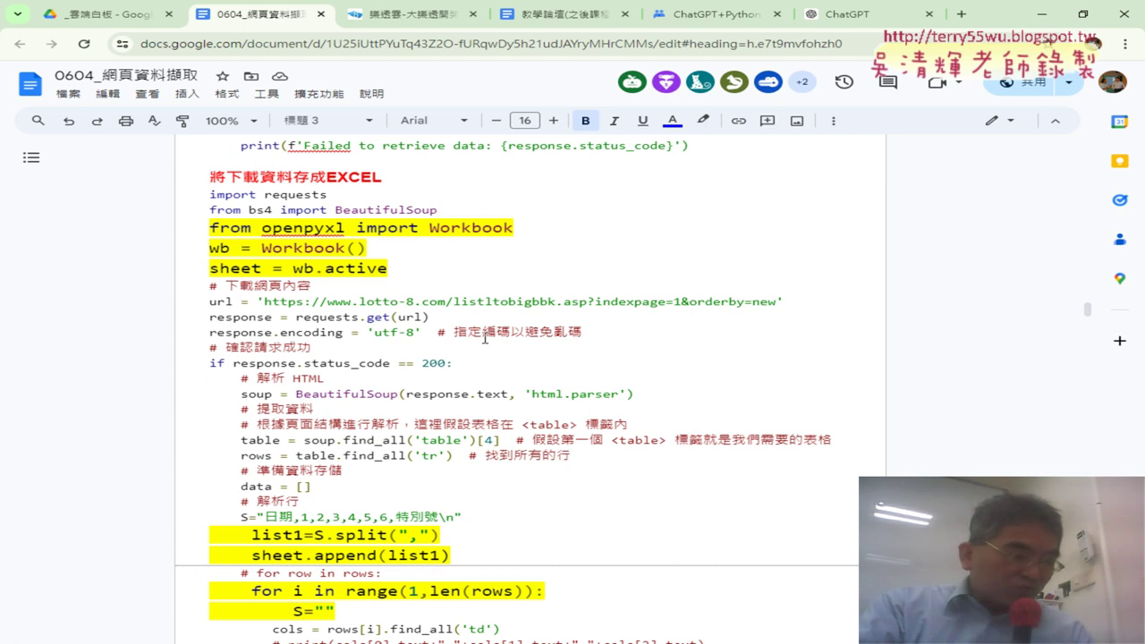
scroll(485, 337, "up", 4)
scroll(489, 327, "up", 2)
scroll(489, 327, "up", 4)
scroll(489, 327, "up", 5)
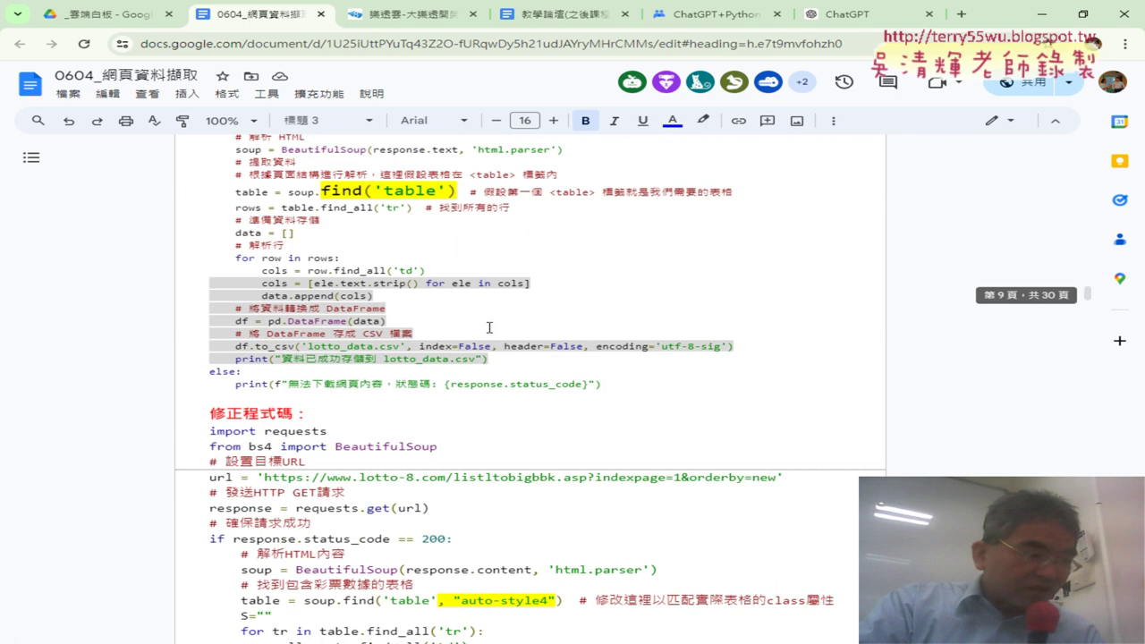
scroll(489, 327, "up", 5)
scroll(489, 327, "up", 3)
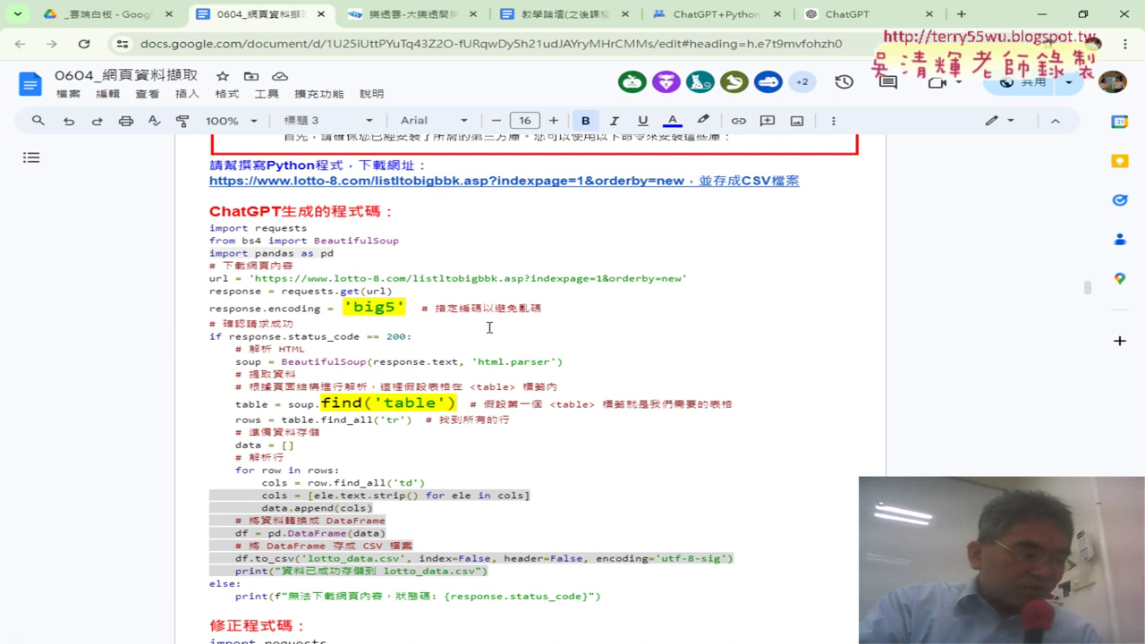
scroll(489, 328, "up", 2)
scroll(490, 328, "up", 4)
scroll(489, 328, "up", 3)
scroll(489, 327, "up", 4)
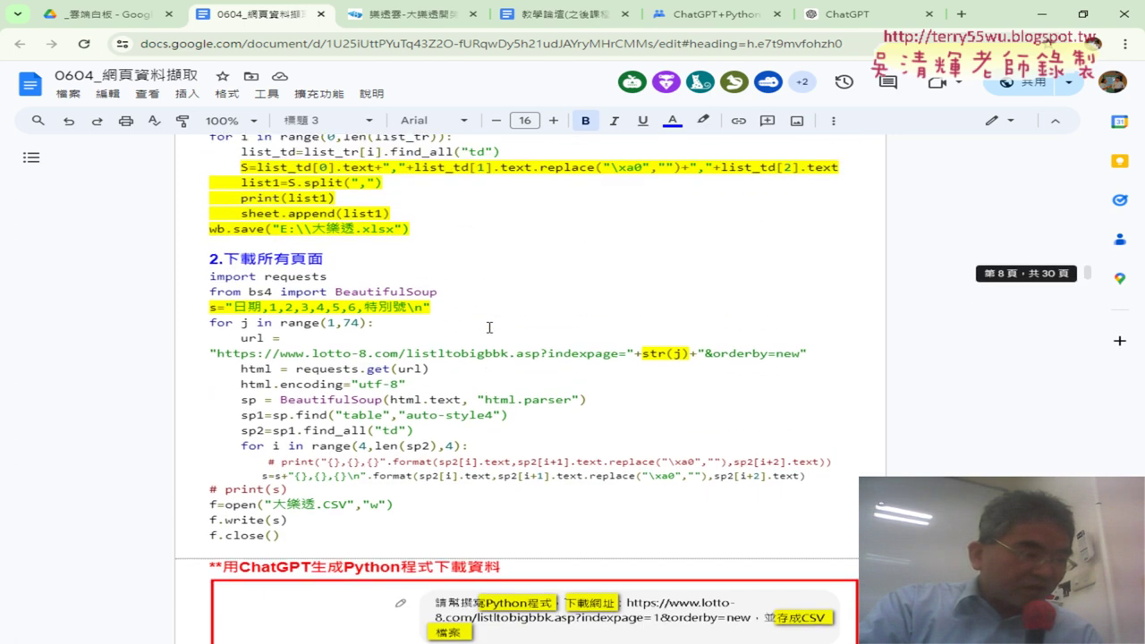
scroll(489, 327, "up", 2)
scroll(489, 327, "up", 3)
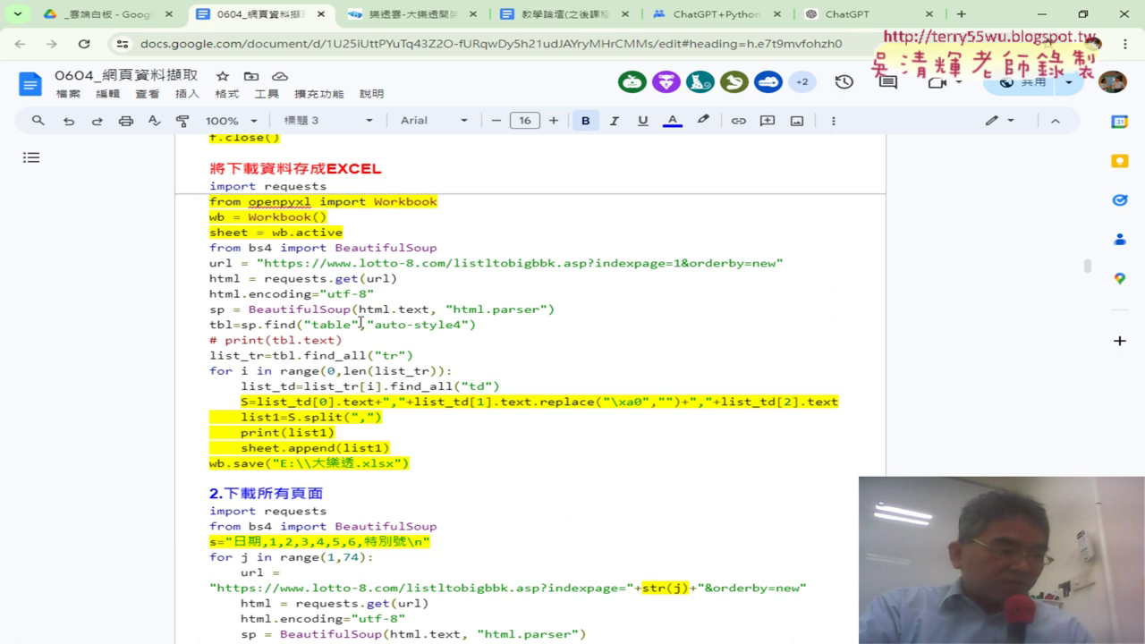
left_click_drag(355, 324, 317, 324)
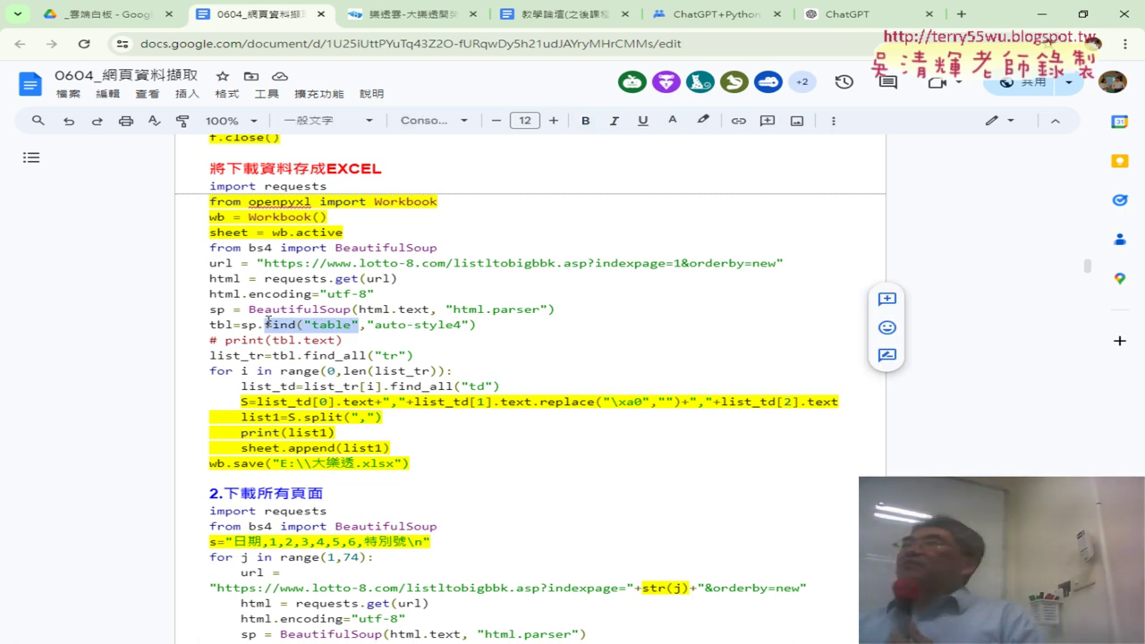
left_click(431, 326)
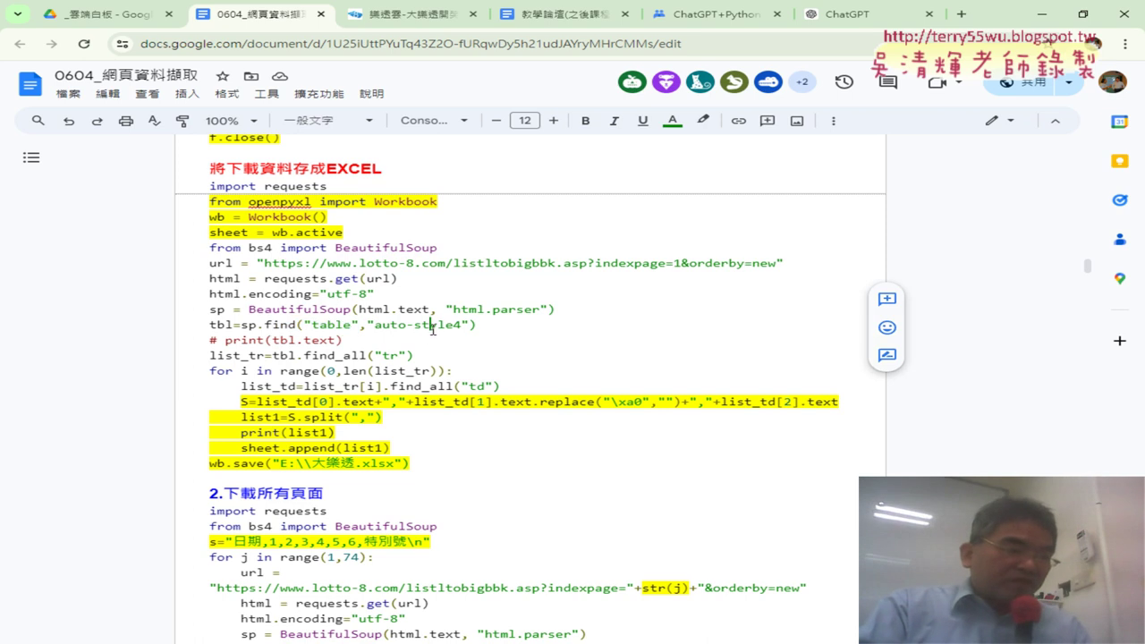
left_click_drag(469, 325, 359, 325)
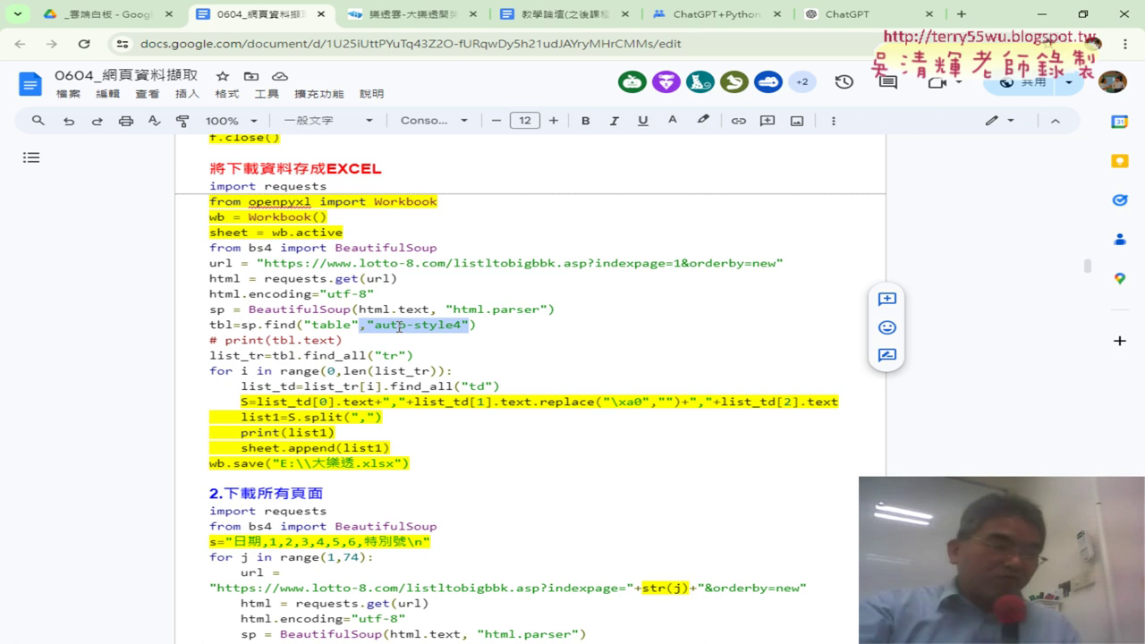
left_click(402, 14)
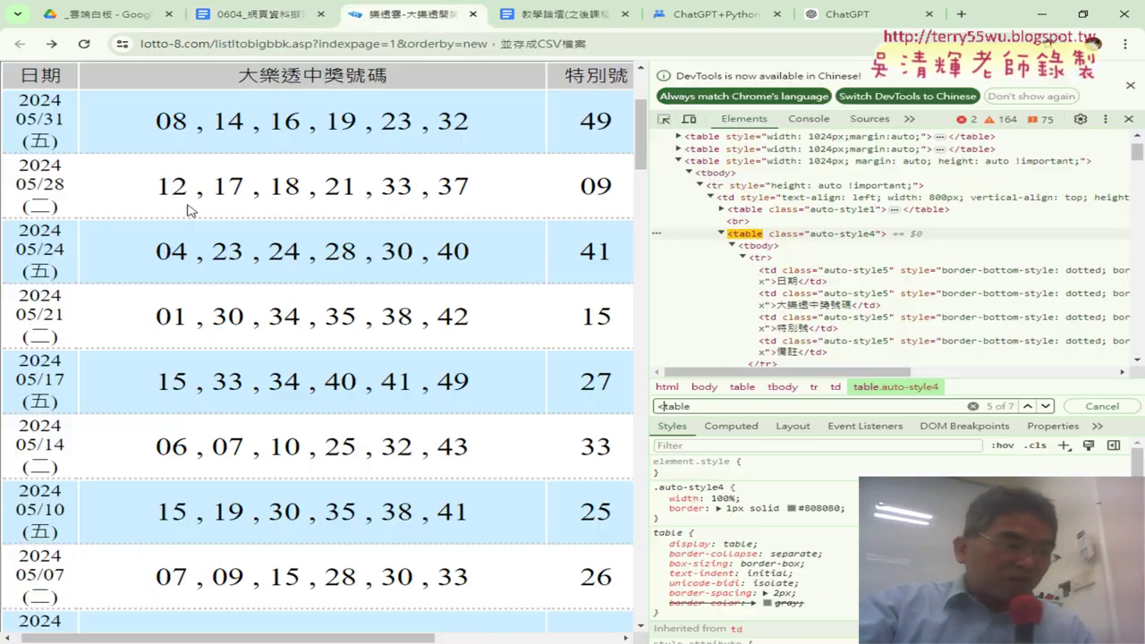
Inspect the 日期 header and select the <table class="auto-style4"> element's class value.
right_click(42, 85)
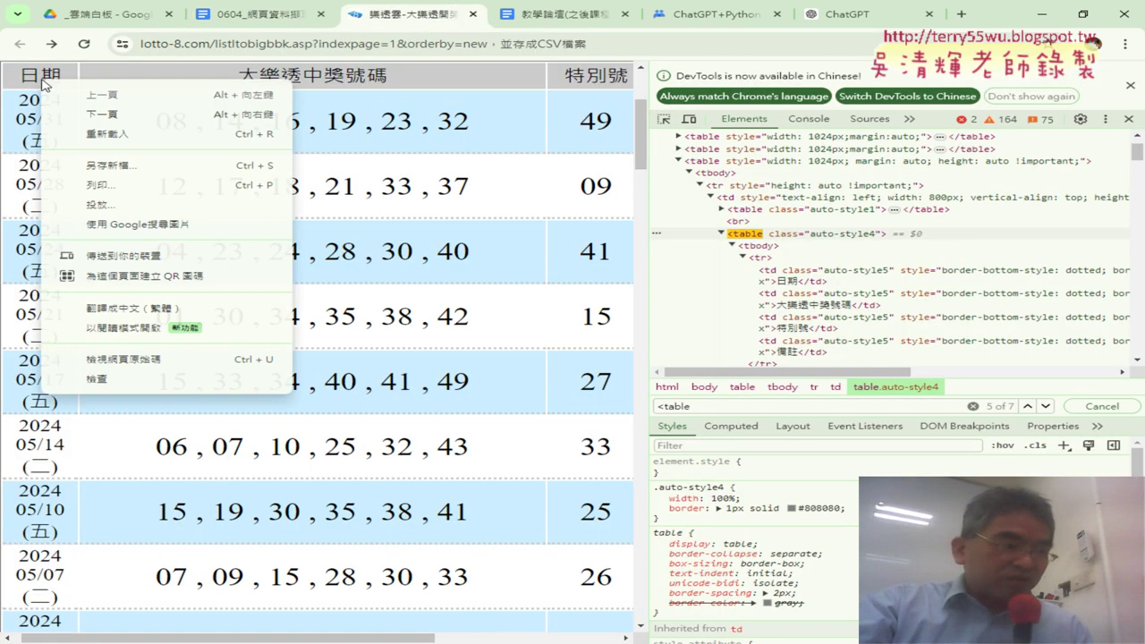
left_click(131, 377)
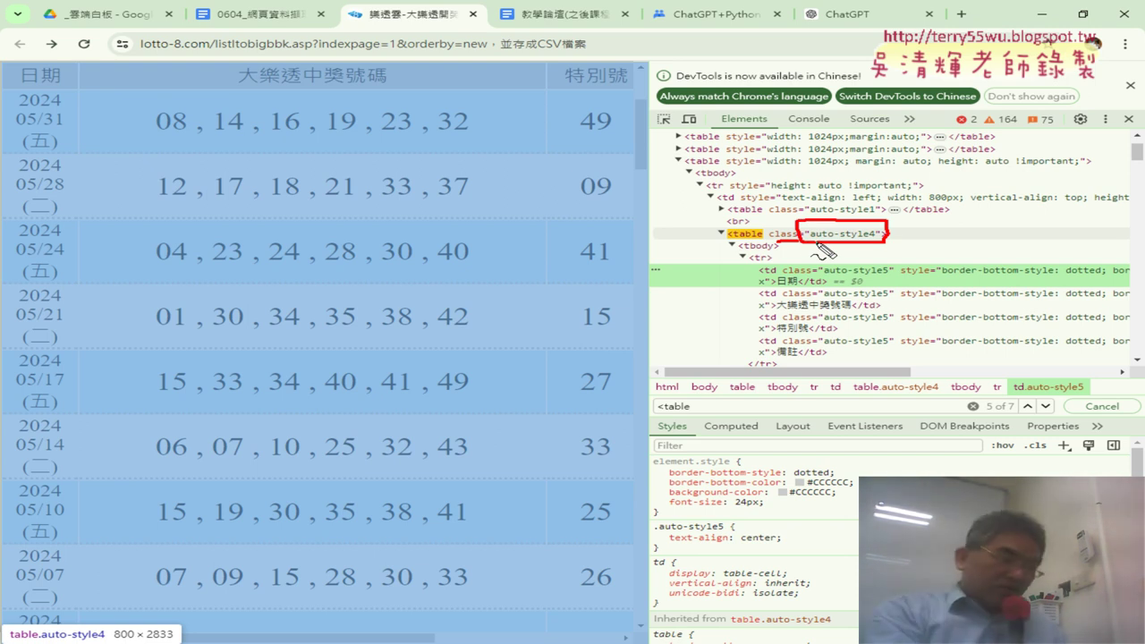
key("Escape")
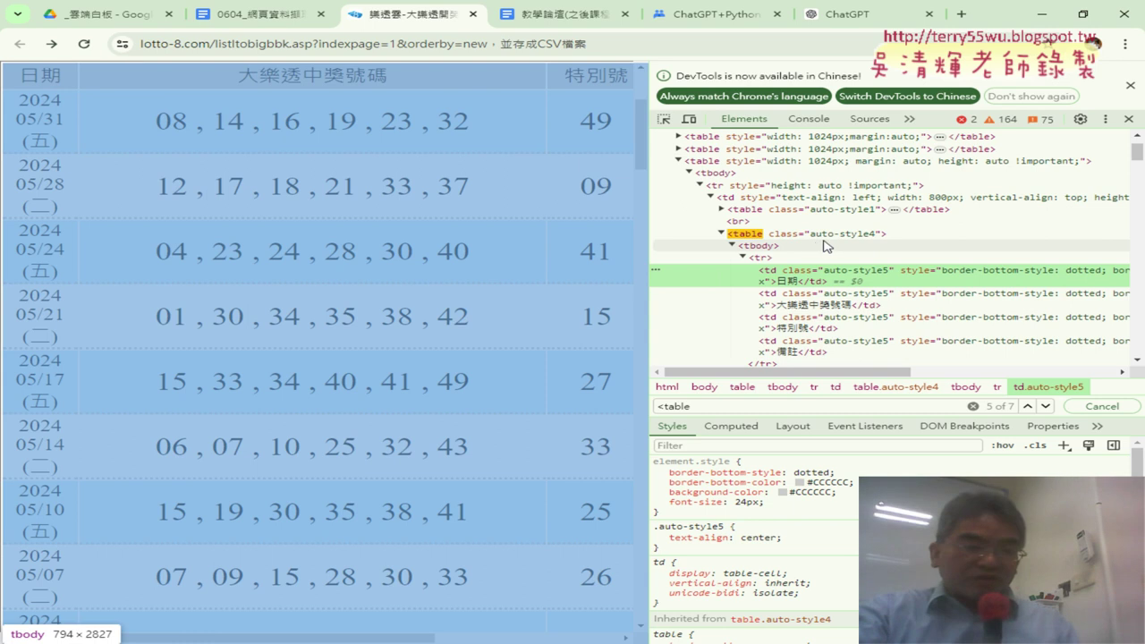
left_click(856, 236)
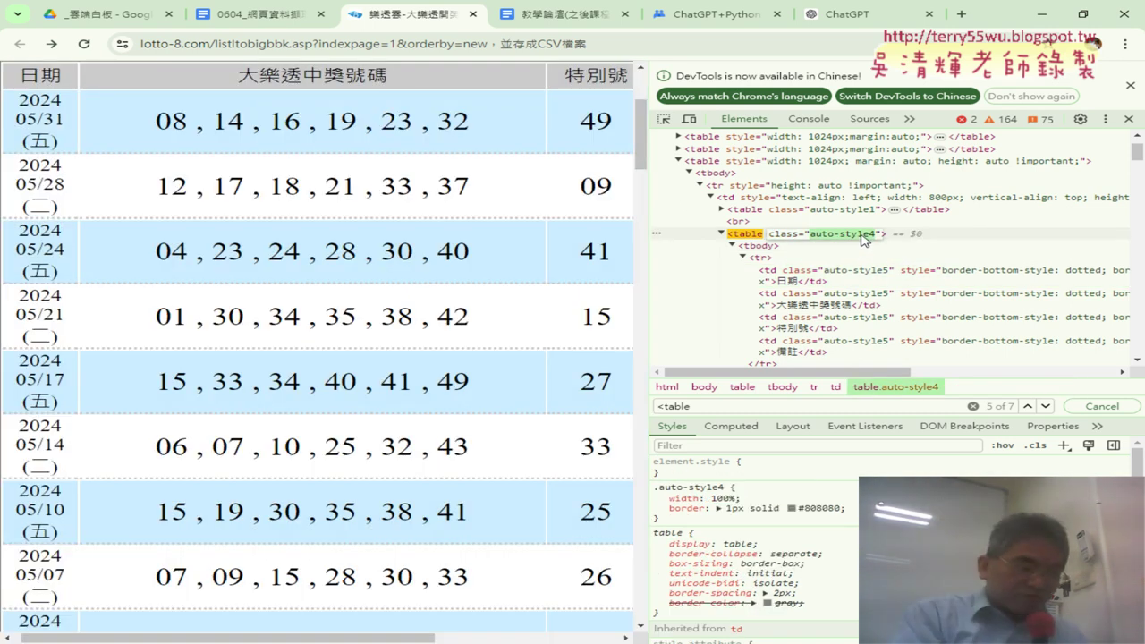
key("ctrl+f")
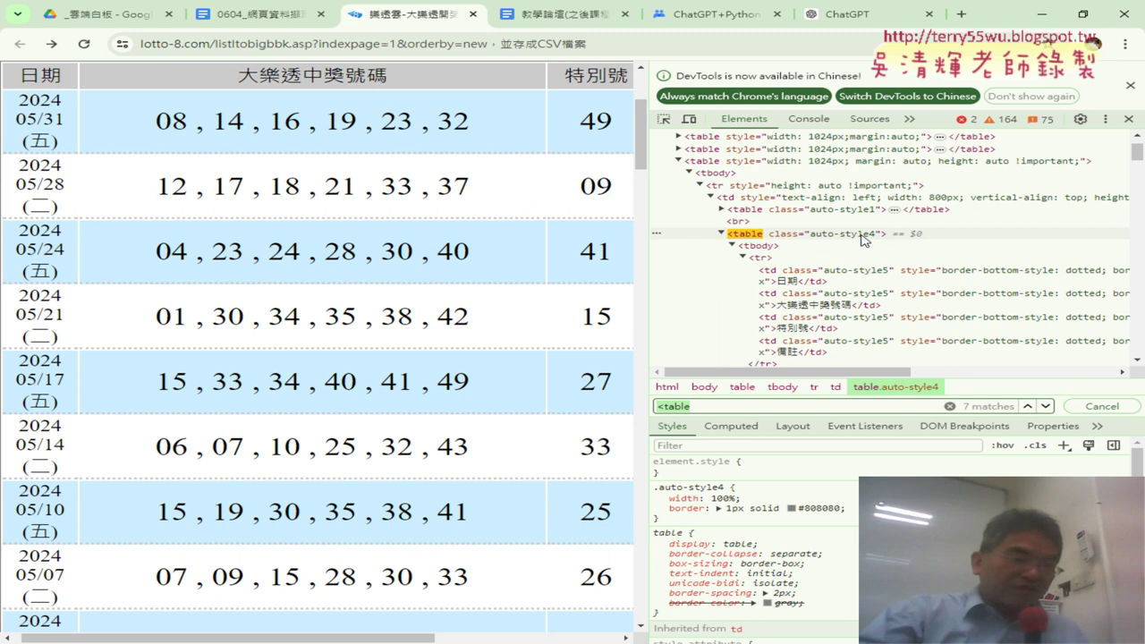
double_click(861, 235)
key("ctrl+c")
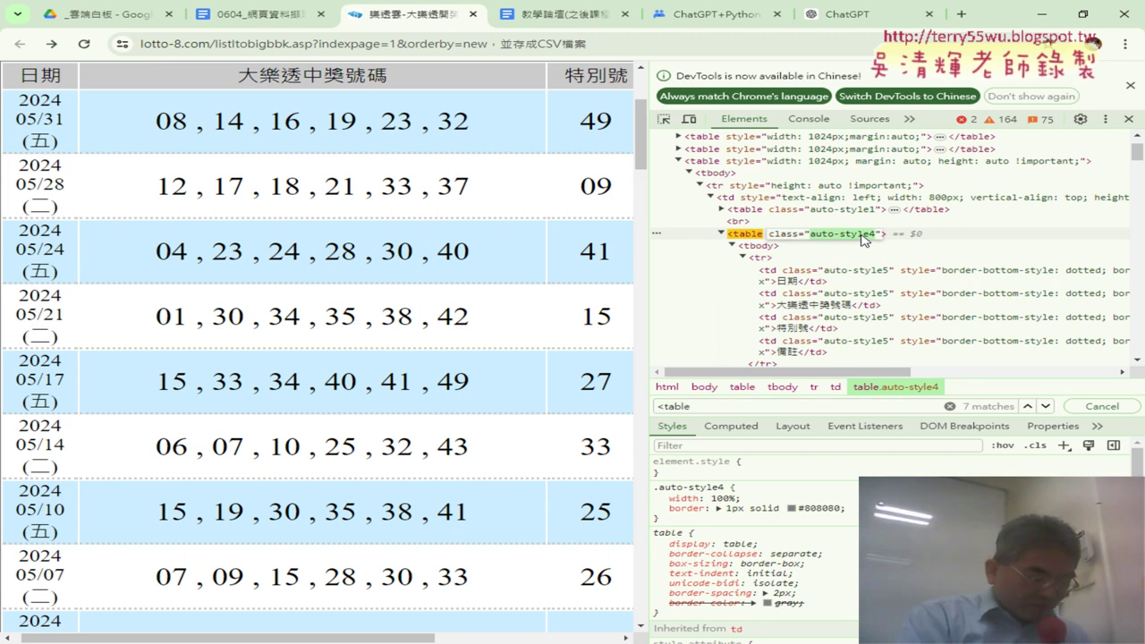
key("ctrl+f")
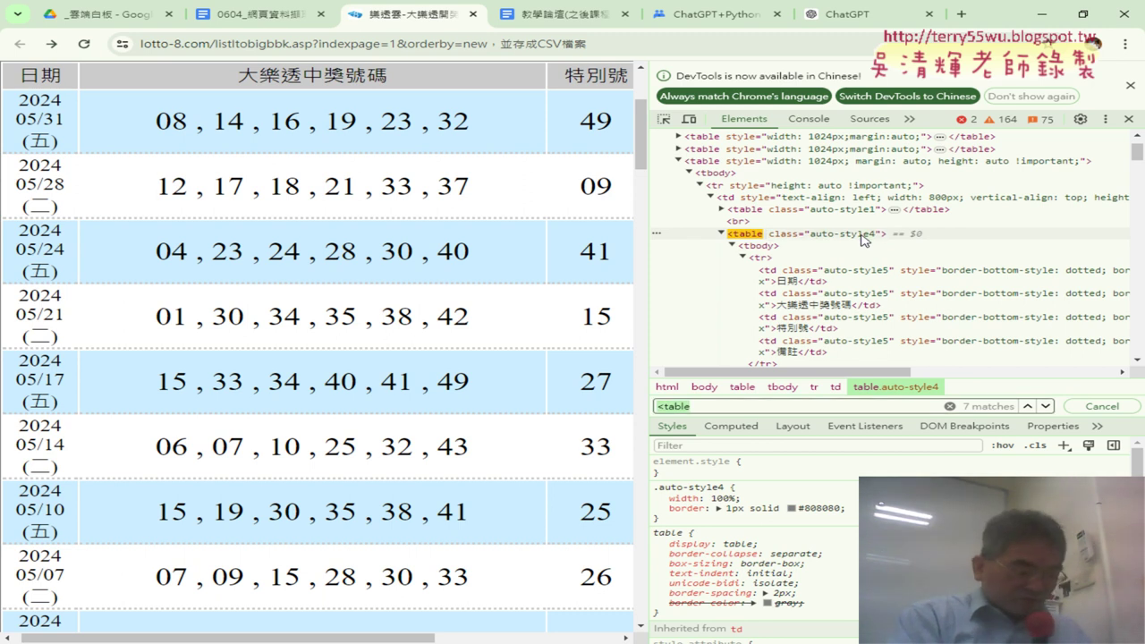
Search the Elements HTML for "auto-style4 and confirm it matches only 1 of 1.
key("ctrl+v")
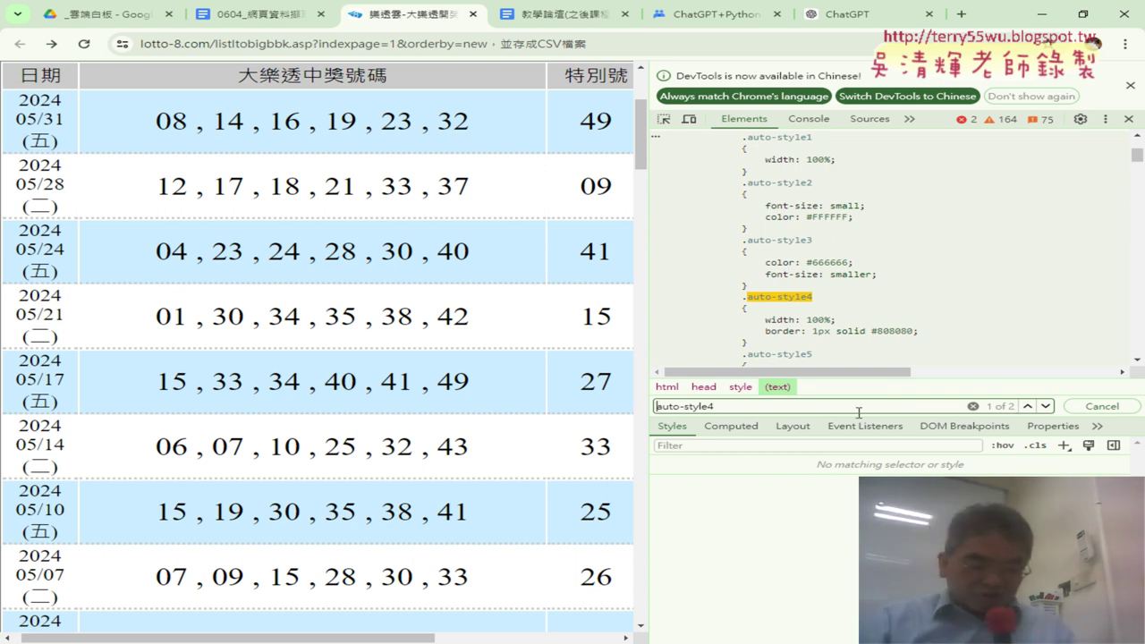
type("\"")
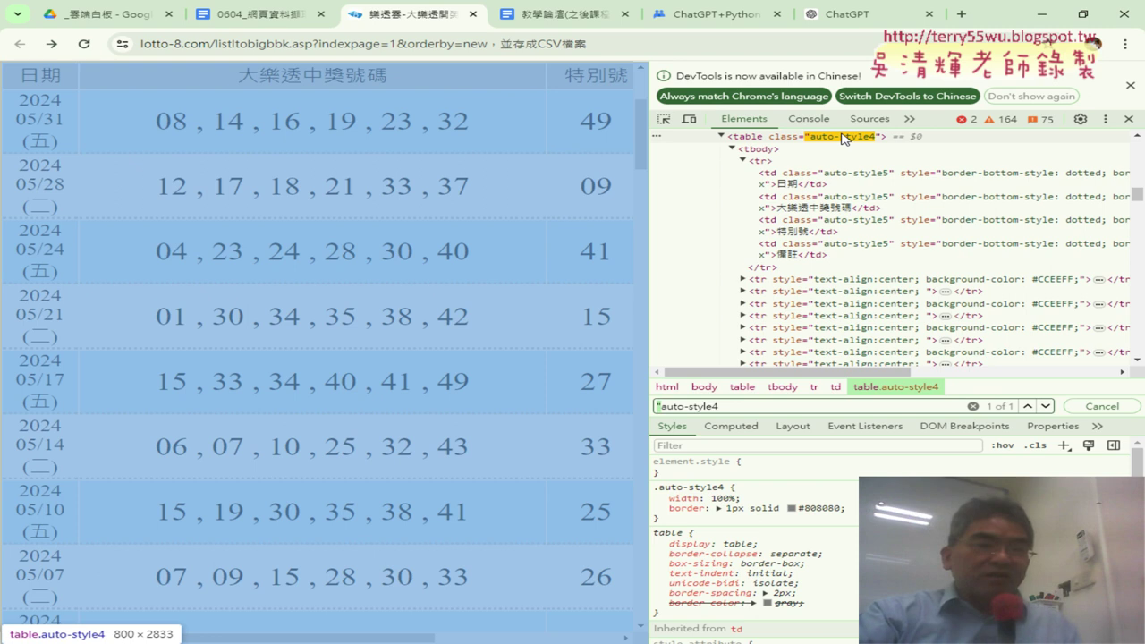
key("alt+Tab")
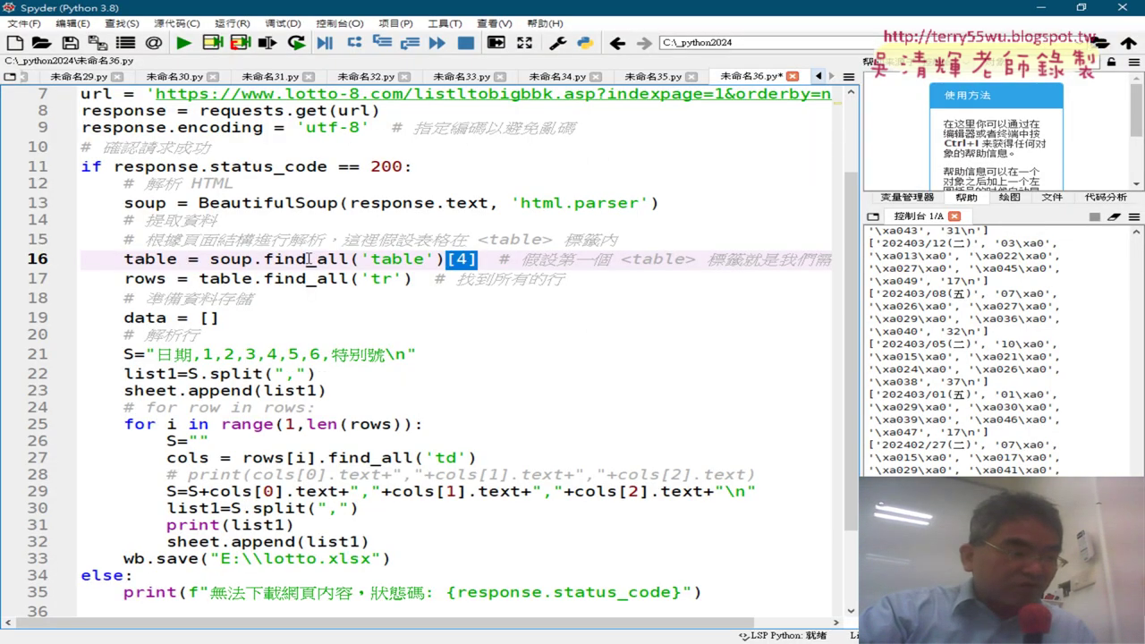
Change line 16's find_all('table')[4] to find('table'," ready for a class argument.
left_click_drag(307, 258, 349, 258)
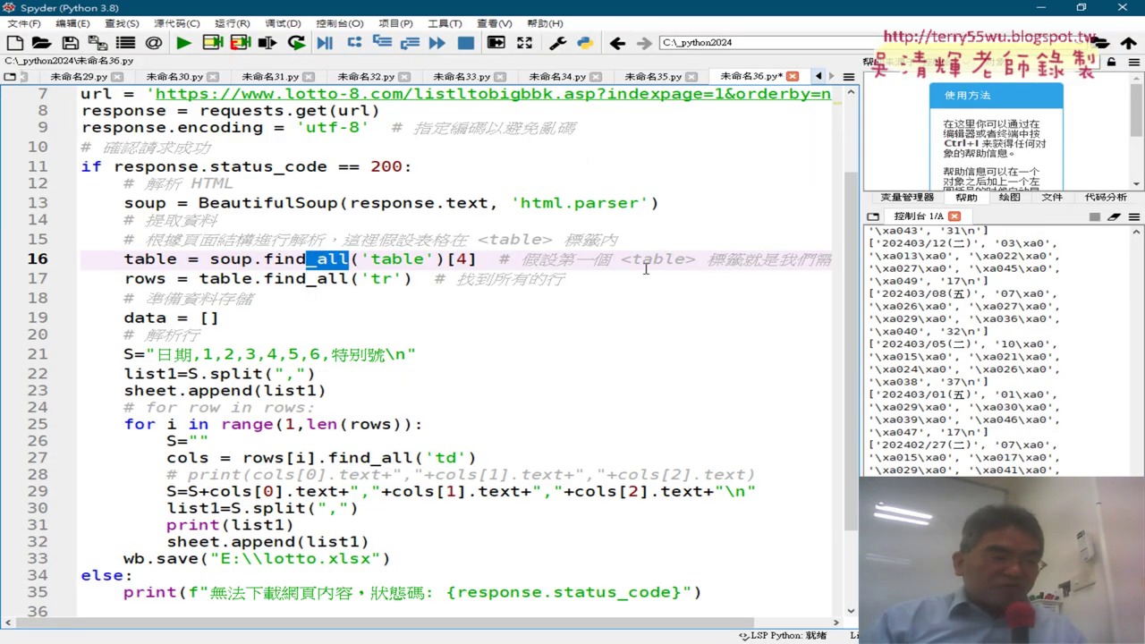
key("BackSpace")
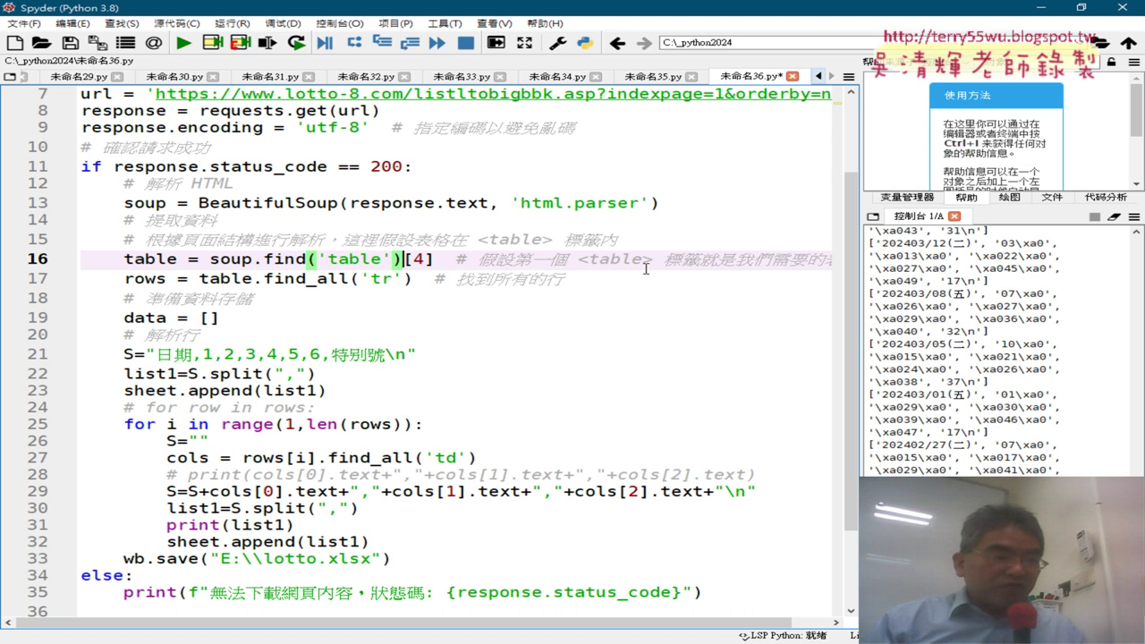
key("Delete")
key("Delete")
key("Delete")
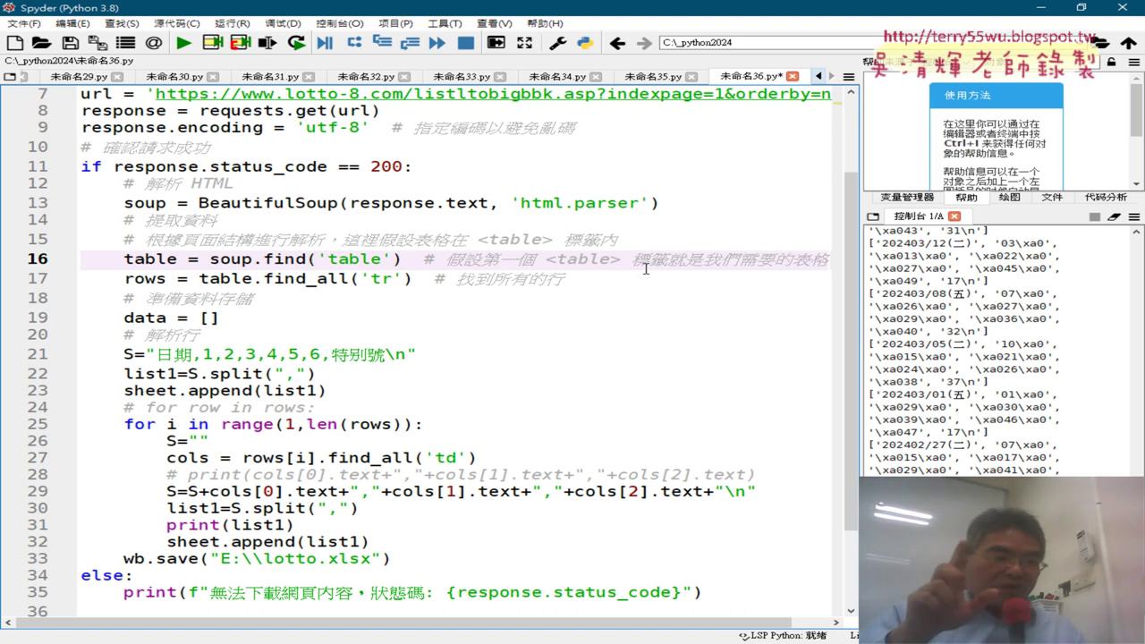
type(",")
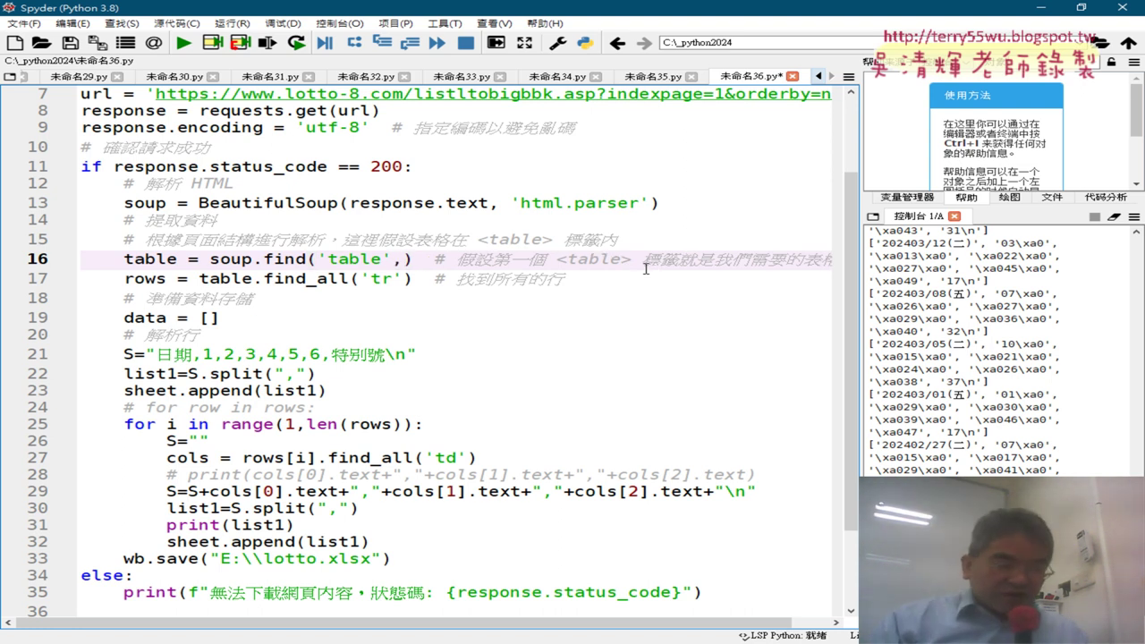
type("\"")
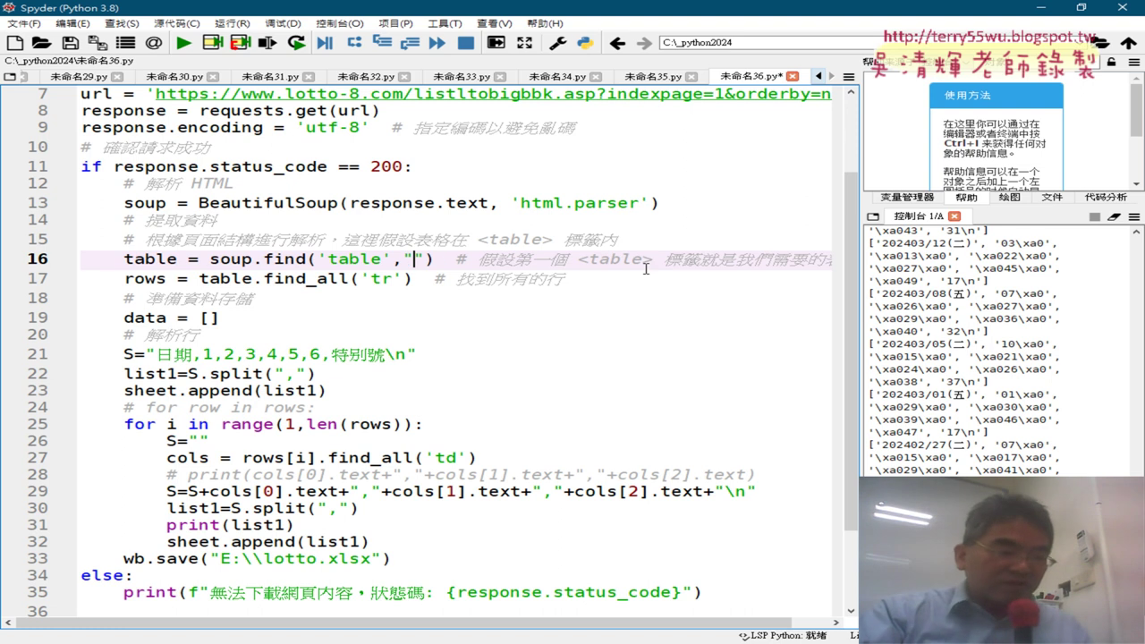
Copy the auto-style4 class from DevTools and paste it into line 16's quotes.
key("alt+Tab")
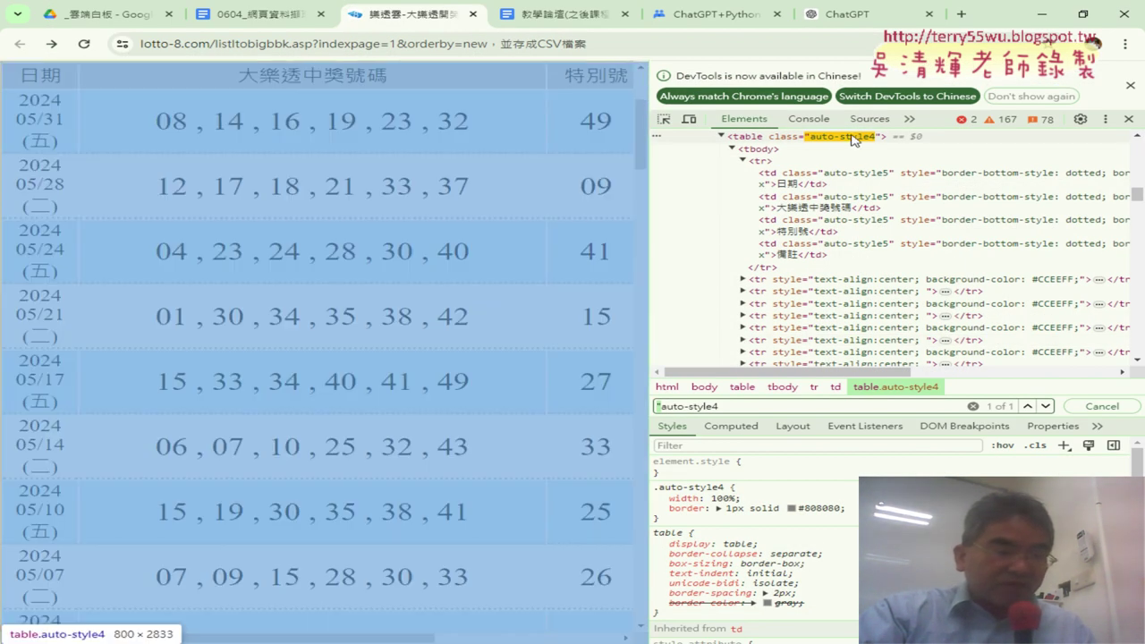
double_click(851, 137)
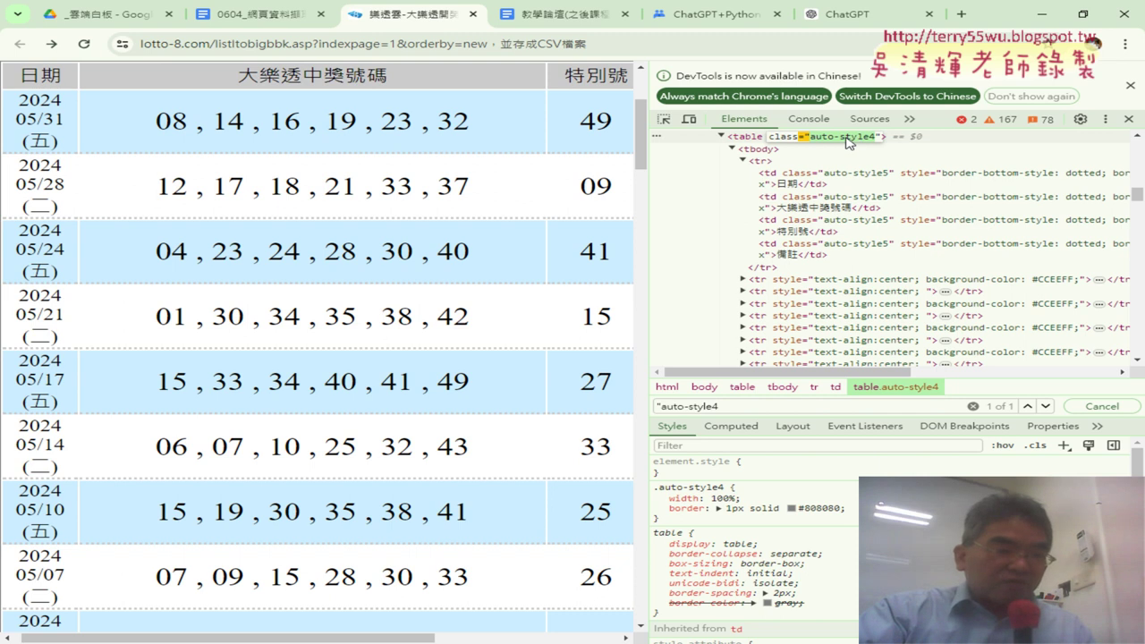
right_click(847, 142)
left_click(805, 209)
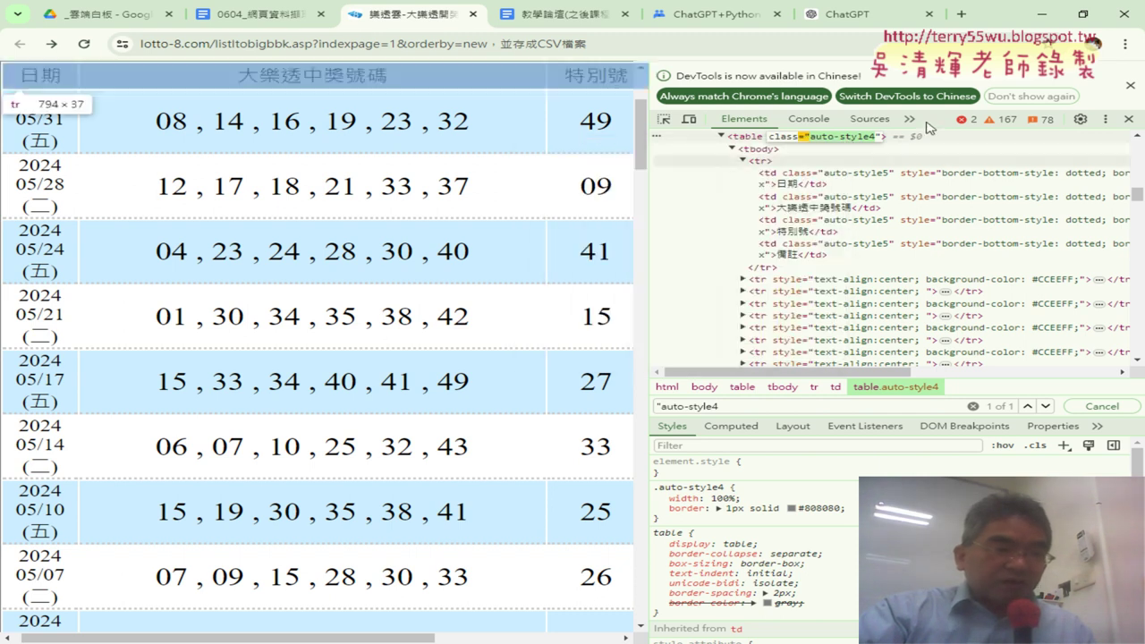
left_click(1039, 16)
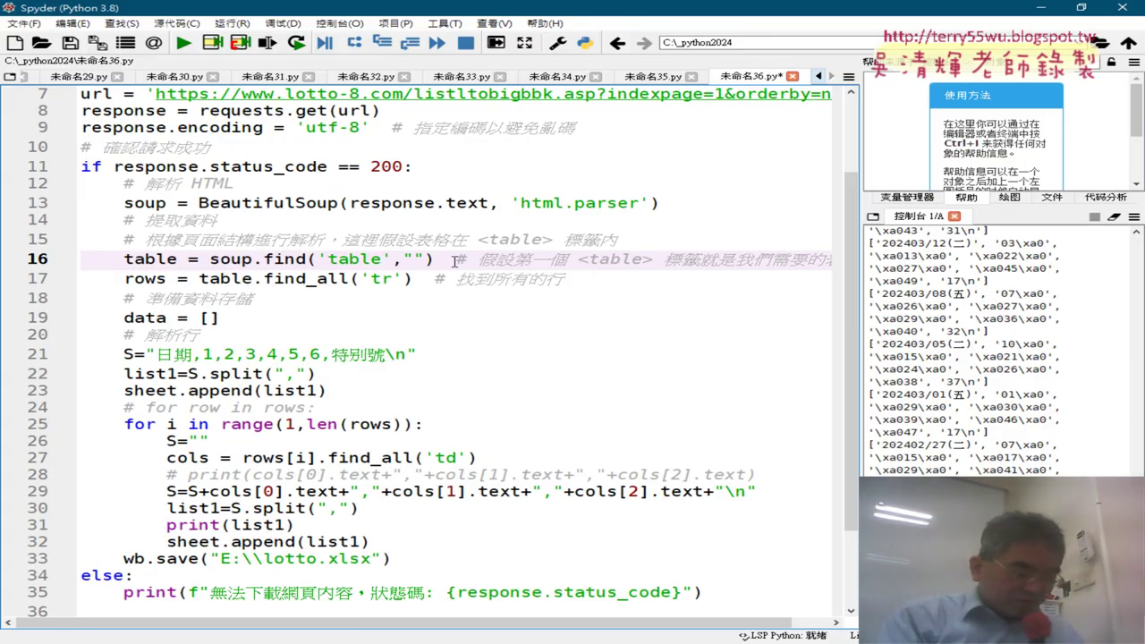
key("ctrl+v")
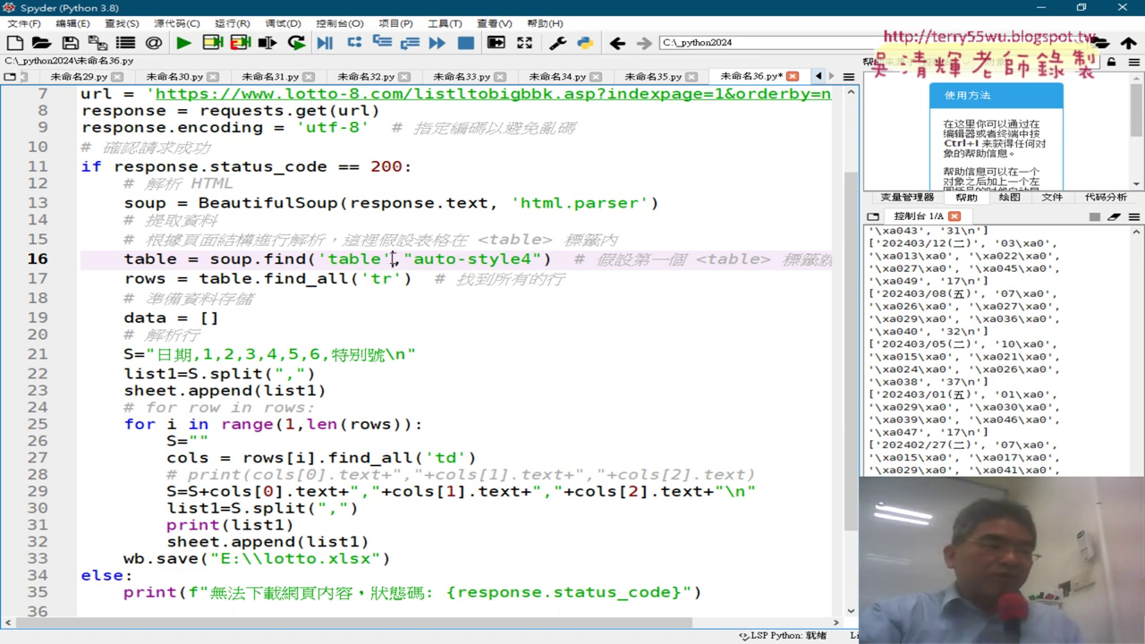
Review the find, 'table' and "auto-style4" parts of line 16, and start a new script file.
left_click_drag(392, 259, 319, 258)
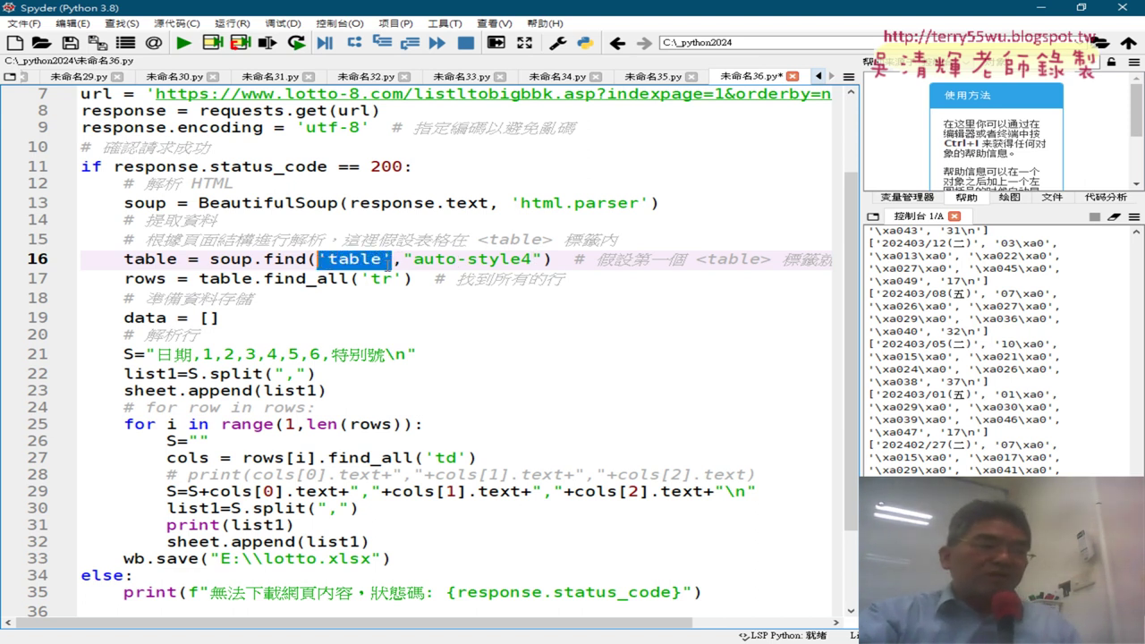
left_click_drag(404, 258, 531, 259)
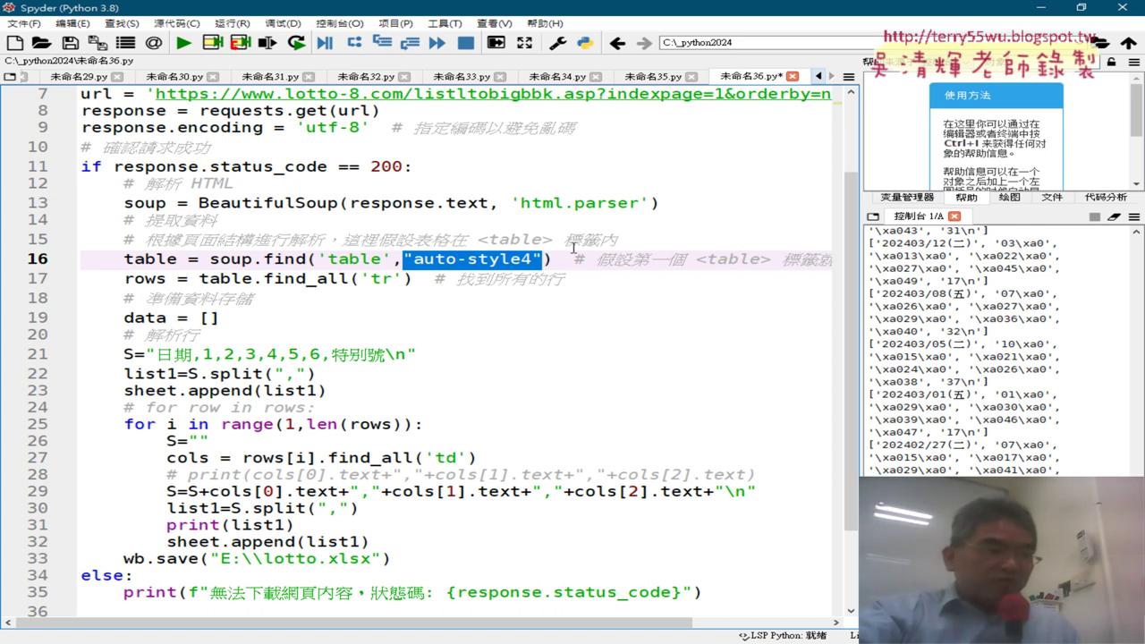
left_click_drag(306, 263, 264, 261)
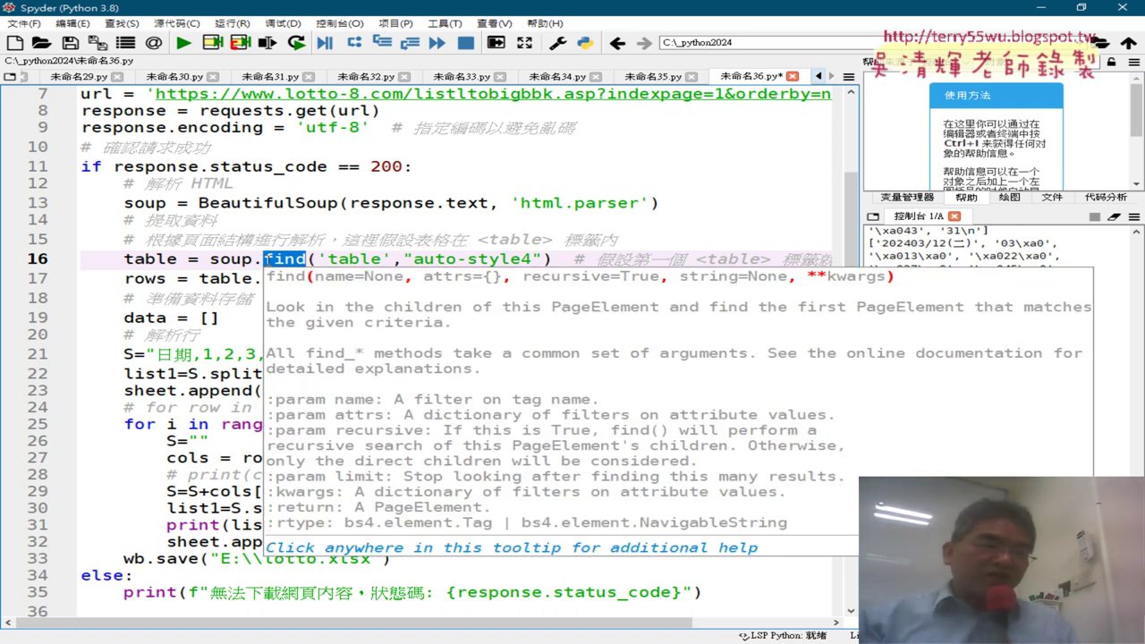
mouse_move(284, 260)
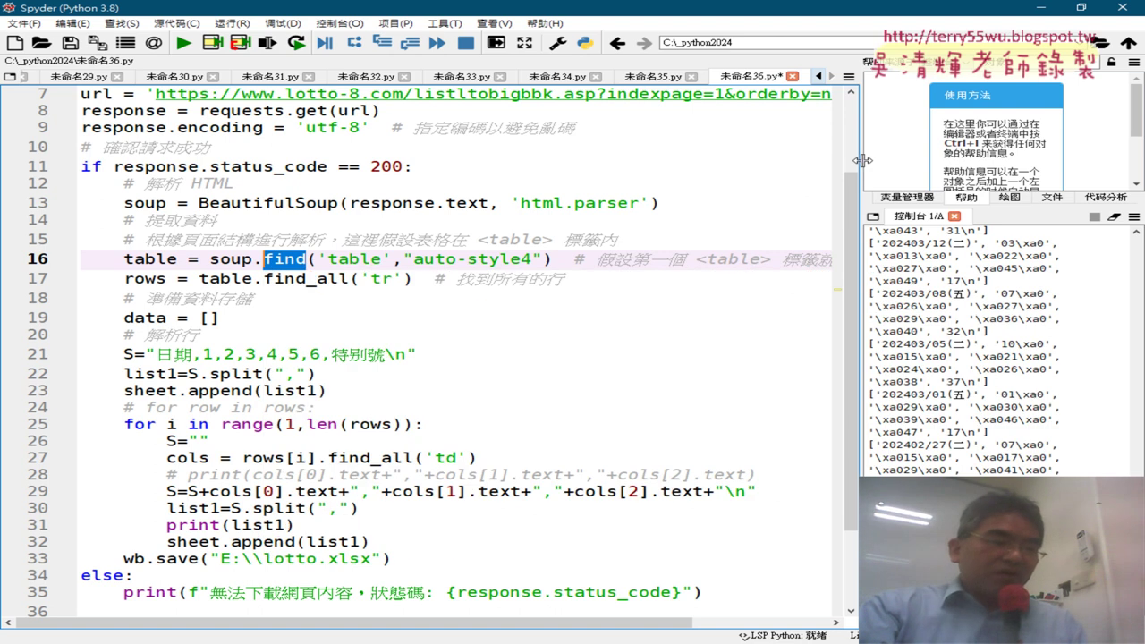
left_click(22, 46)
Scroll the 0604_網頁資料擷取 notes to 其他表格範例網站 and open the stat.motc.gov.tw link.
key("alt+Tab")
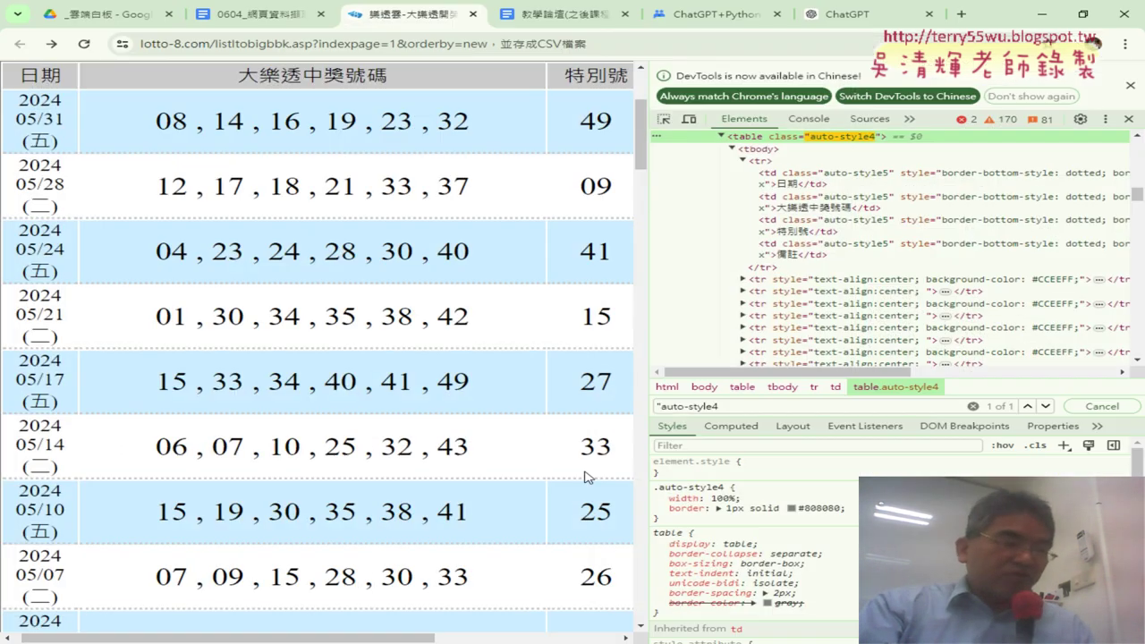
left_click(250, 14)
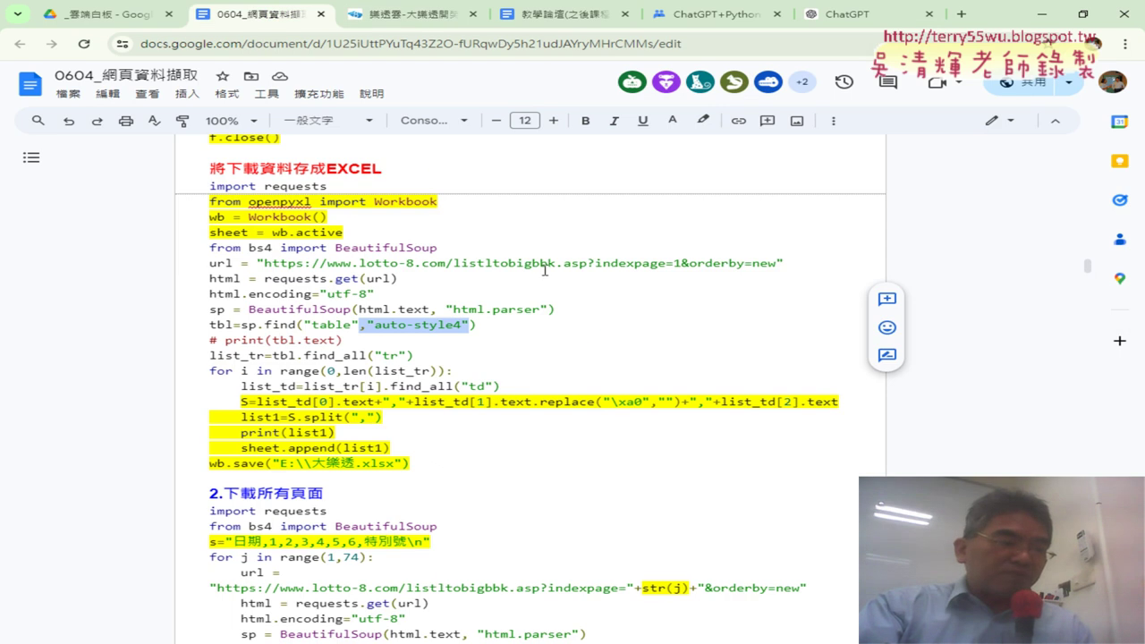
scroll(544, 270, "down", 3)
scroll(544, 270, "down", 5)
scroll(544, 270, "down", 5)
scroll(543, 270, "down", 5)
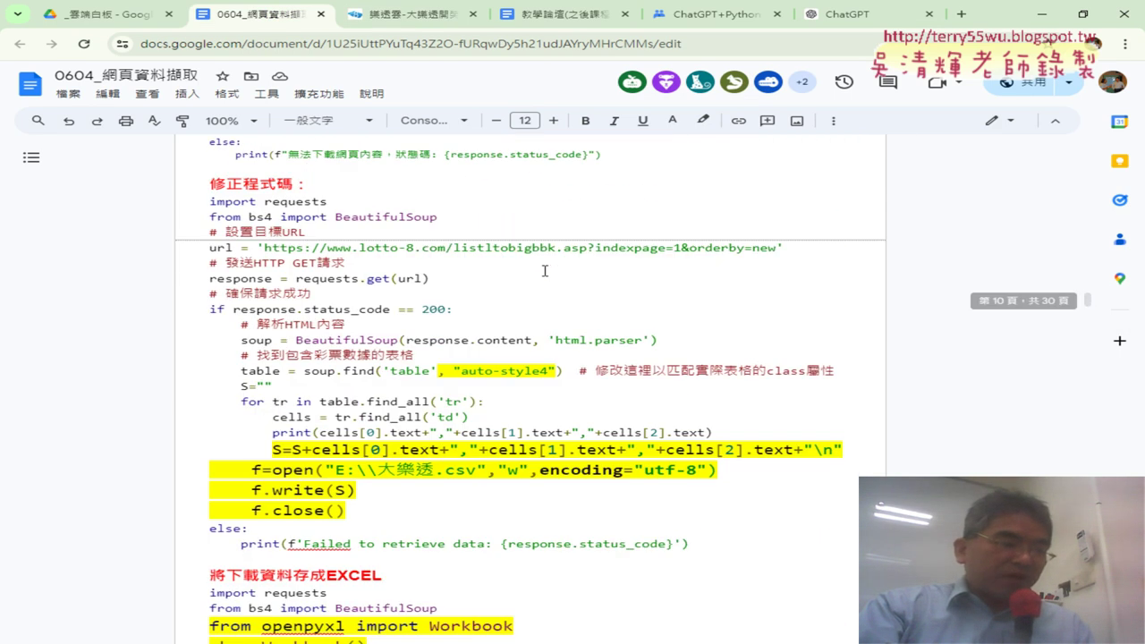
scroll(544, 270, "down", 3)
scroll(544, 270, "down", 3)
scroll(544, 270, "down", 5)
scroll(544, 270, "down", 2)
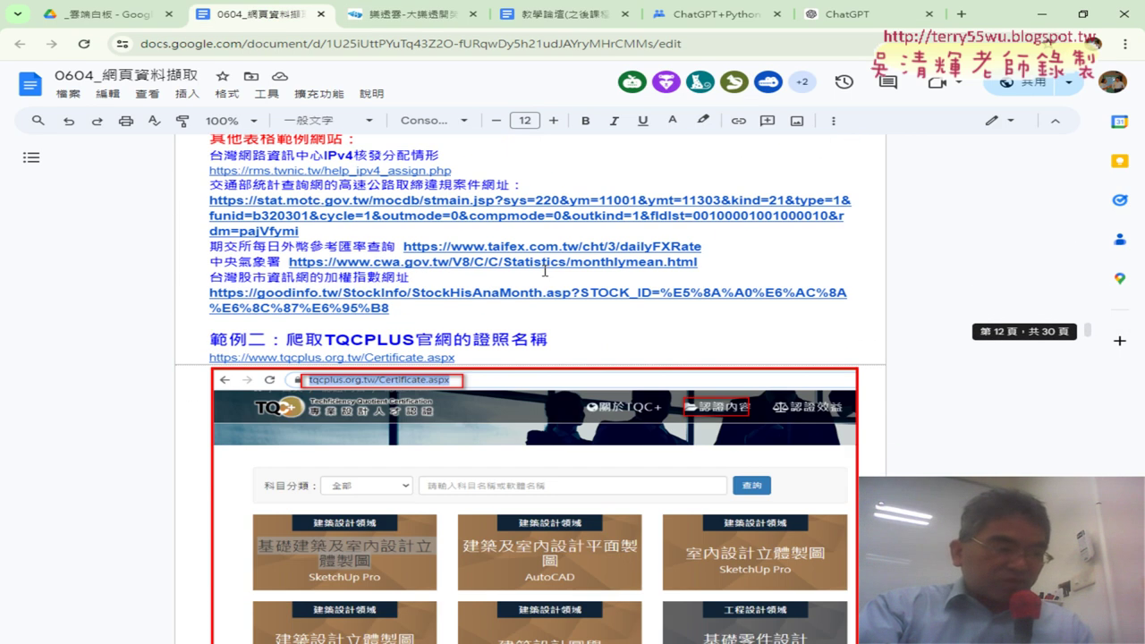
scroll(545, 270, "up", 1)
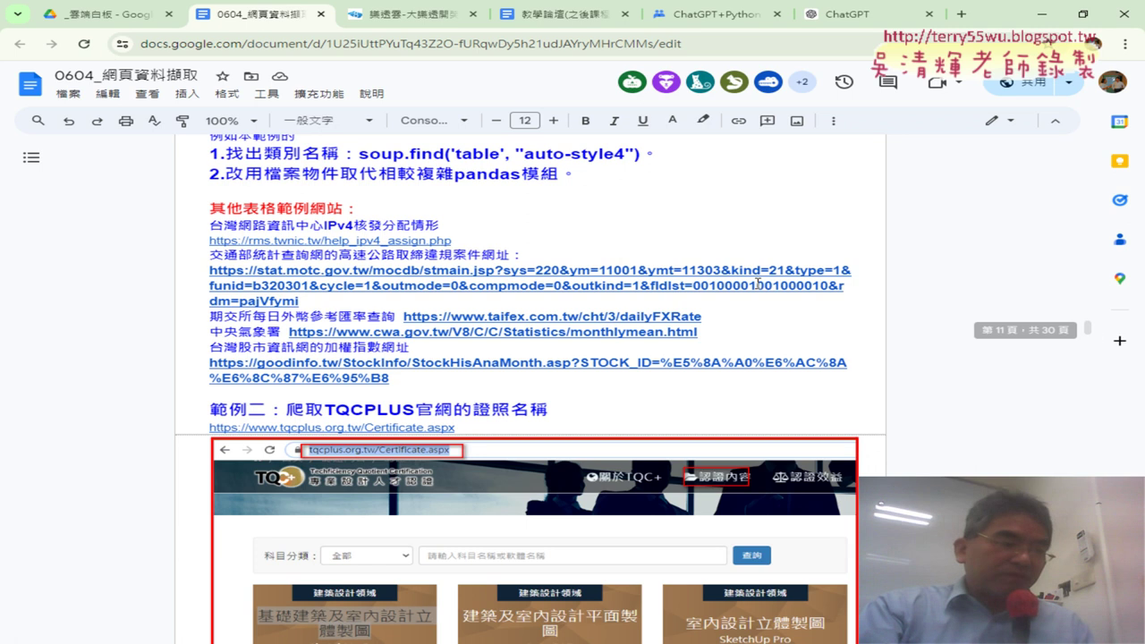
left_click(507, 267)
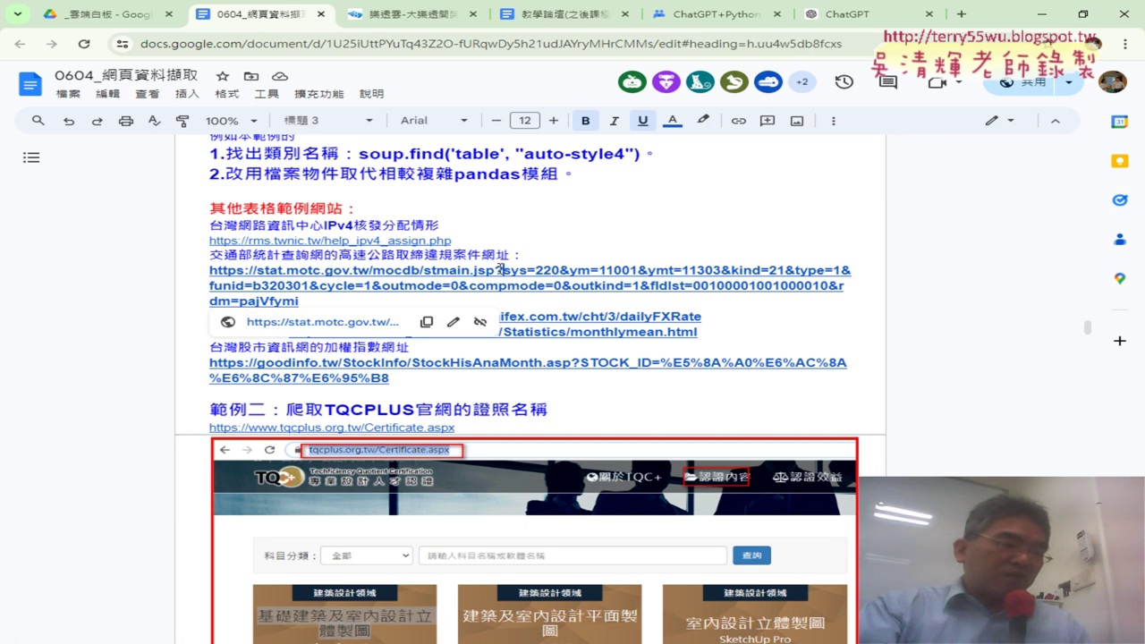
left_click(320, 324)
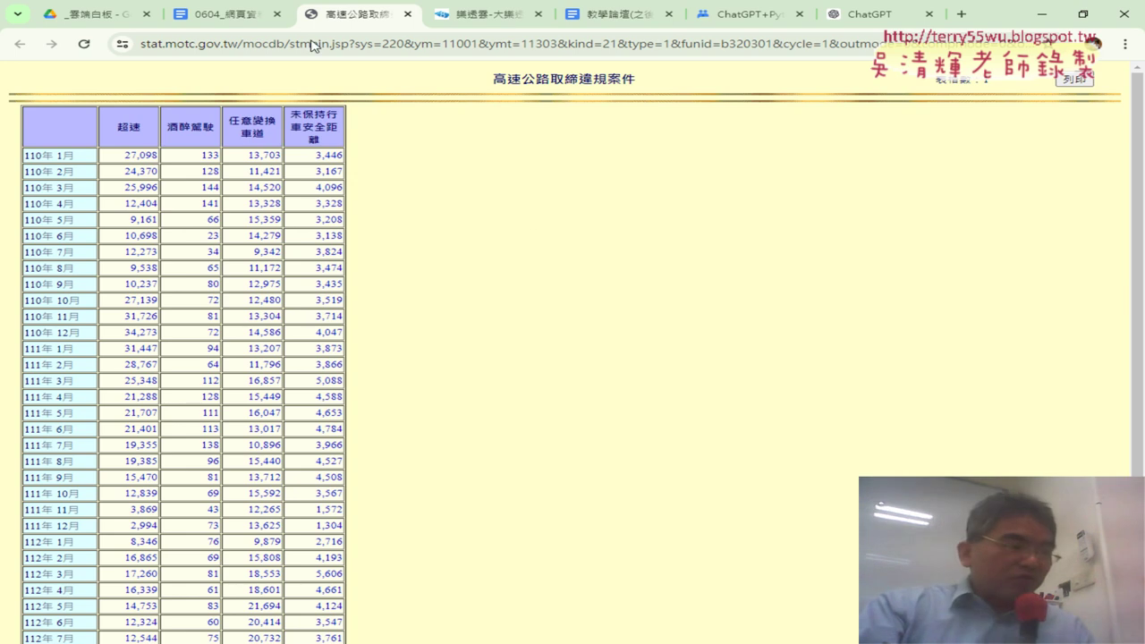
Reopen the stat.motc.gov.tw highway statistics page from the notes' link preview.
left_click(221, 16)
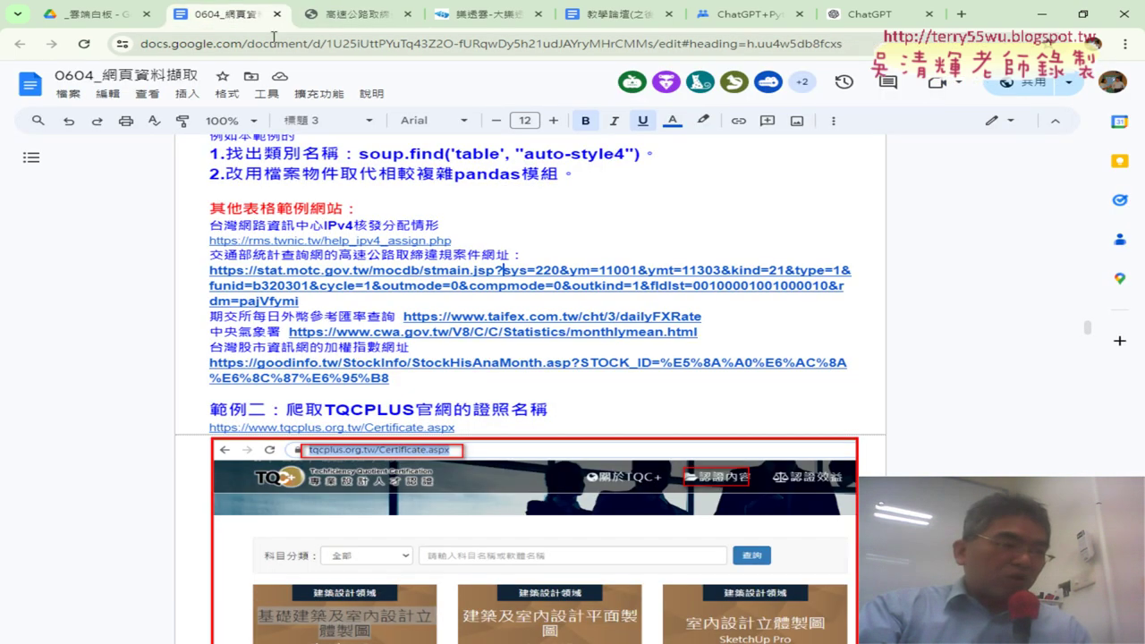
left_click(356, 18)
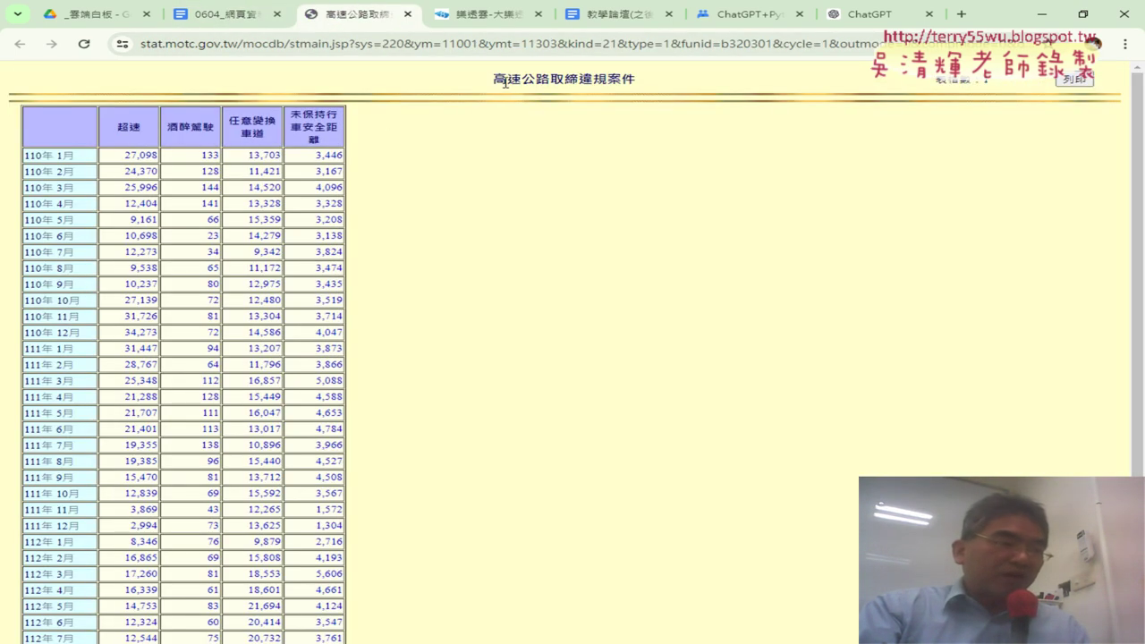
key("ctrl+shift+Tab")
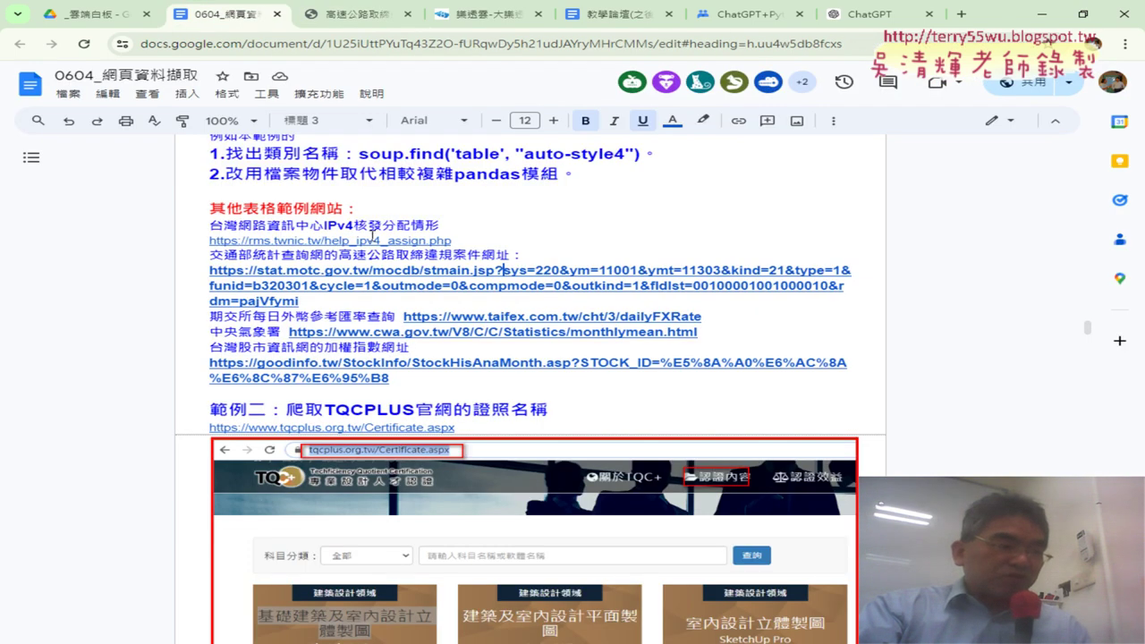
left_click(404, 270)
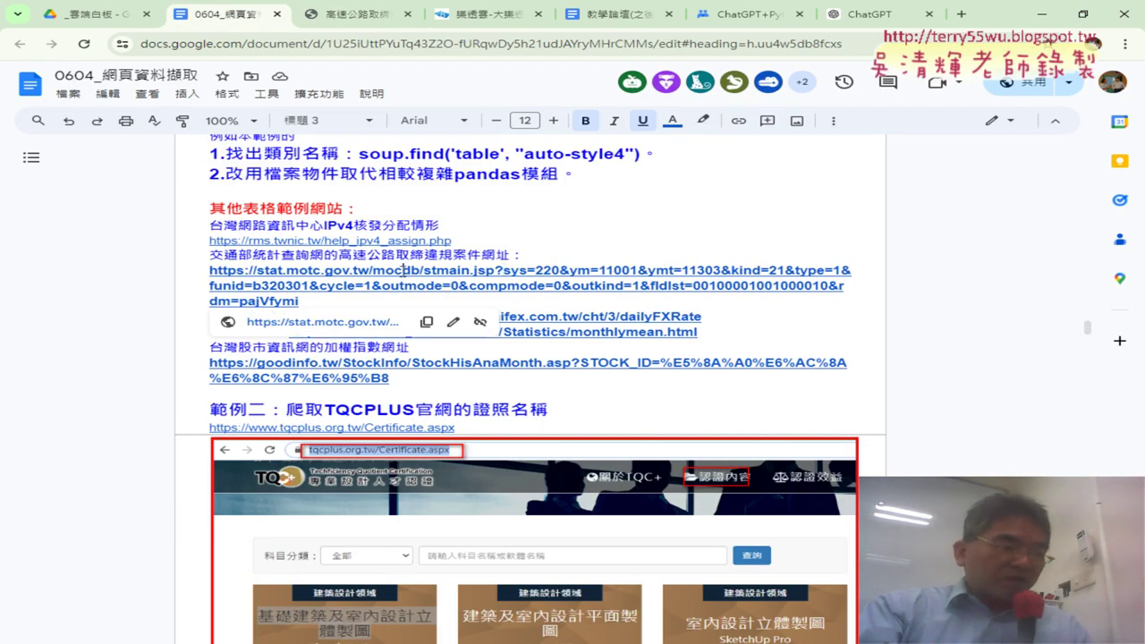
left_click(324, 322)
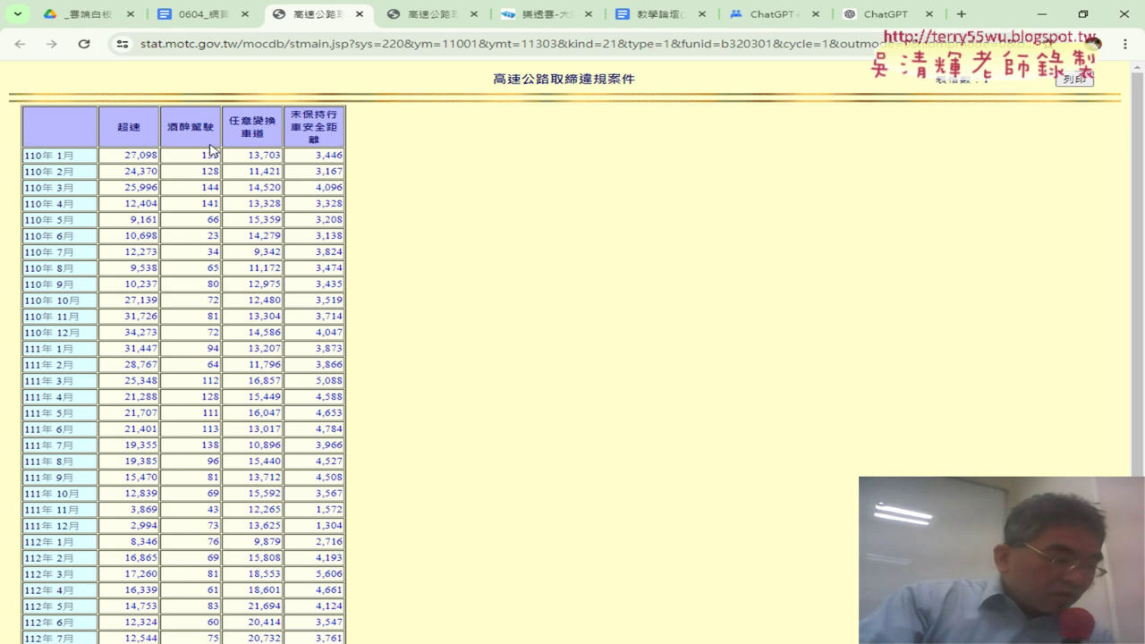
scroll(212, 143, "down", 2)
scroll(212, 143, "up", 3)
scroll(263, 144, "down", 3)
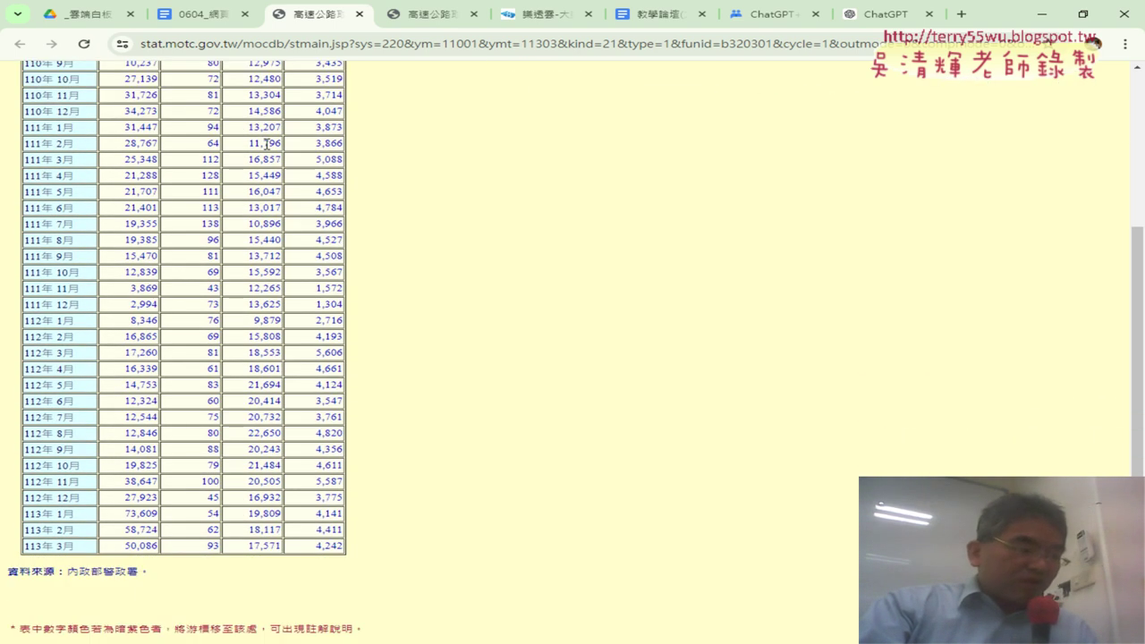
scroll(373, 145, "up", 3)
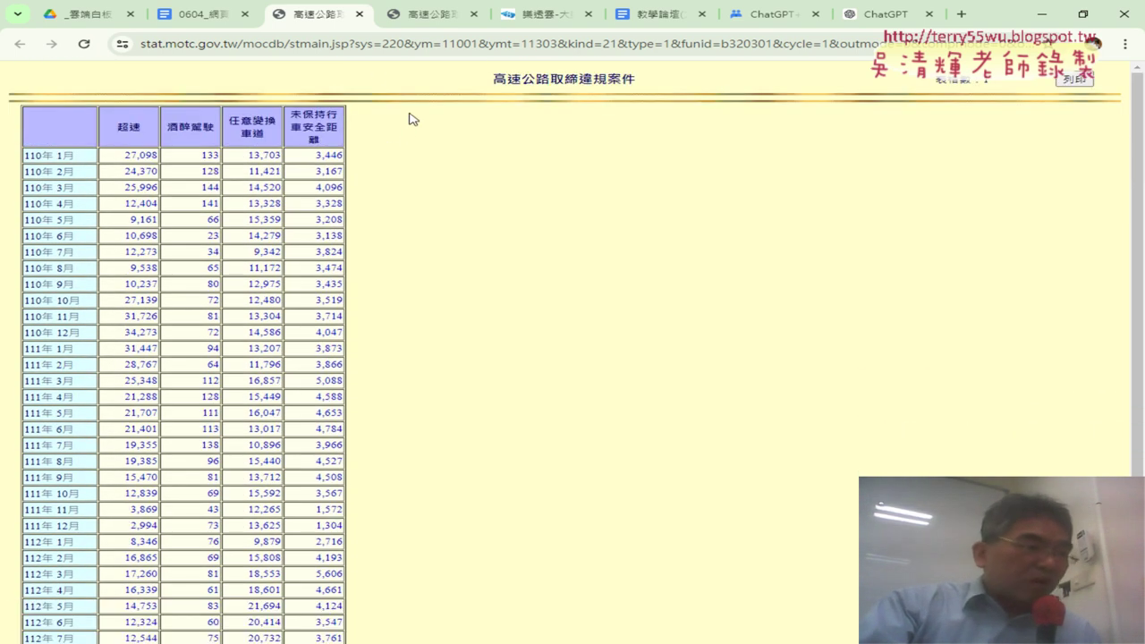
Load the address without its query string, go back, and select the 高速公路取締違規案件 title.
left_click(354, 47)
left_click(352, 49)
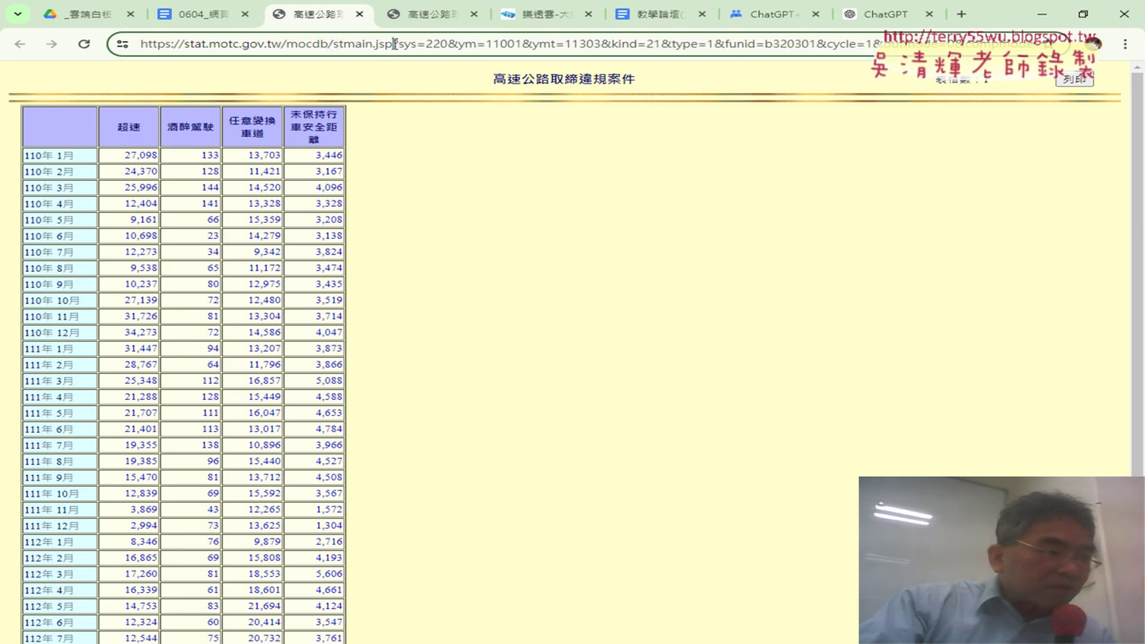
left_click_drag(393, 44, 1139, 45)
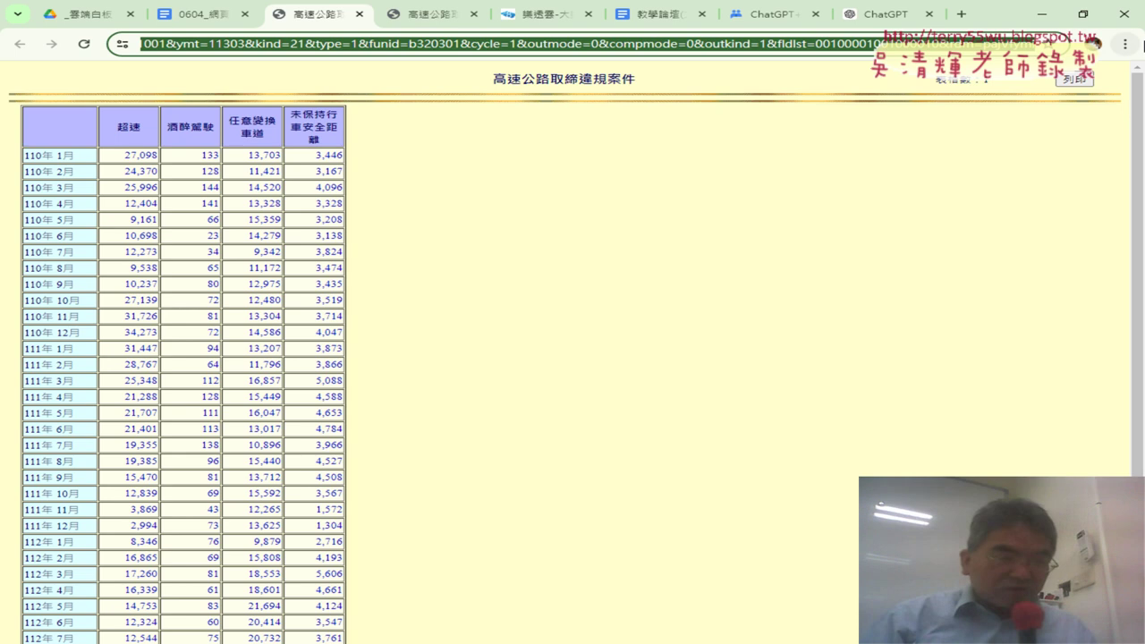
key("Delete")
key("Return")
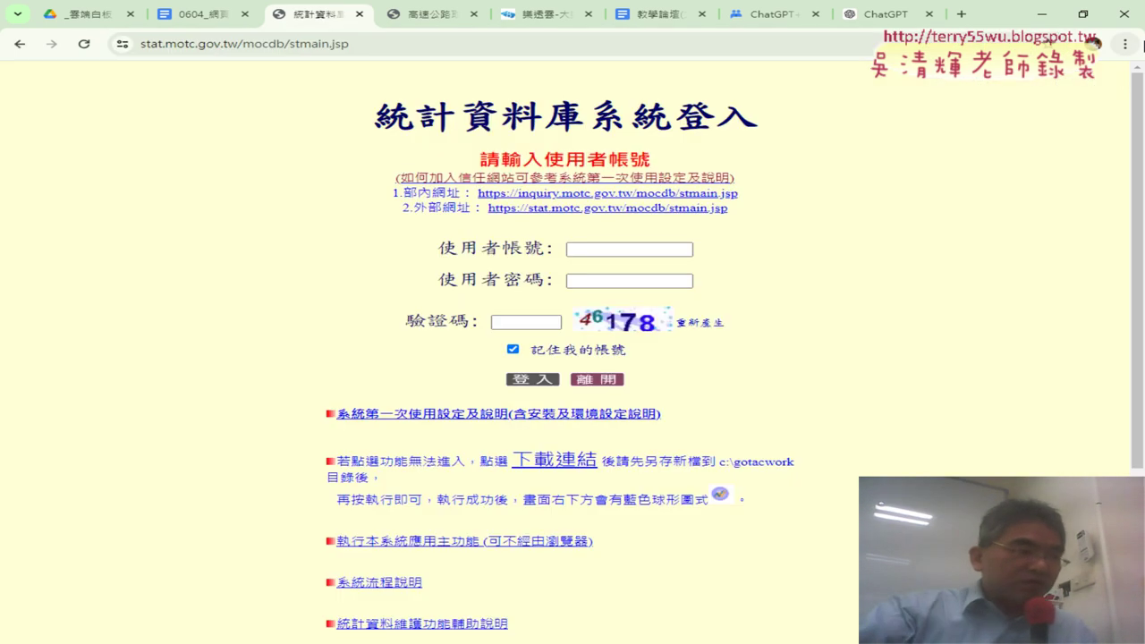
left_click(21, 45)
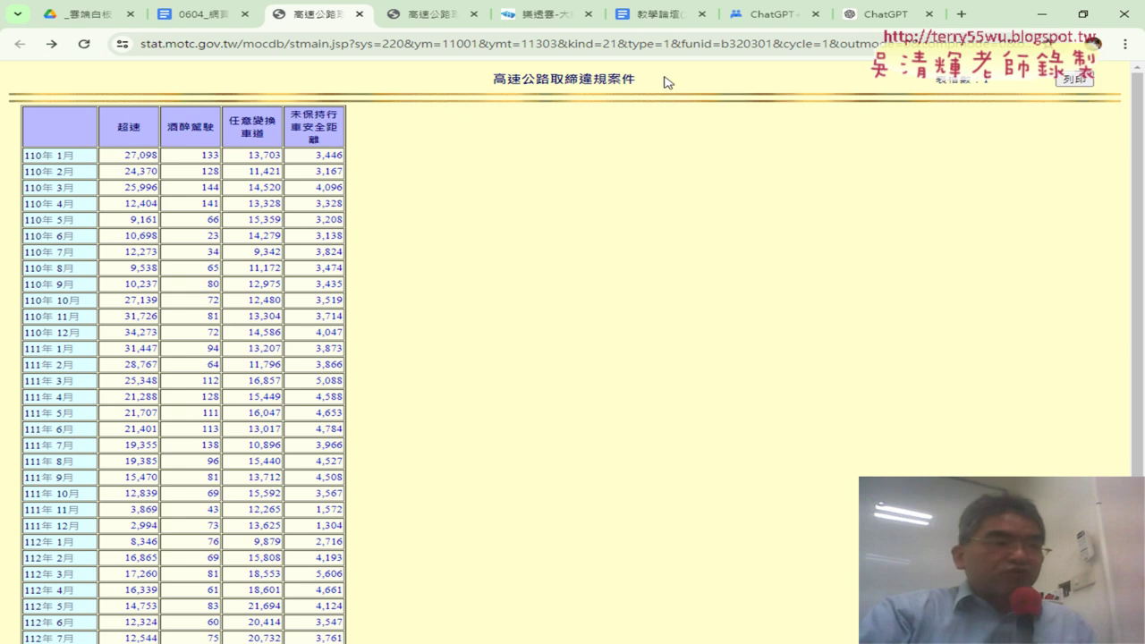
left_click_drag(663, 83, 473, 84)
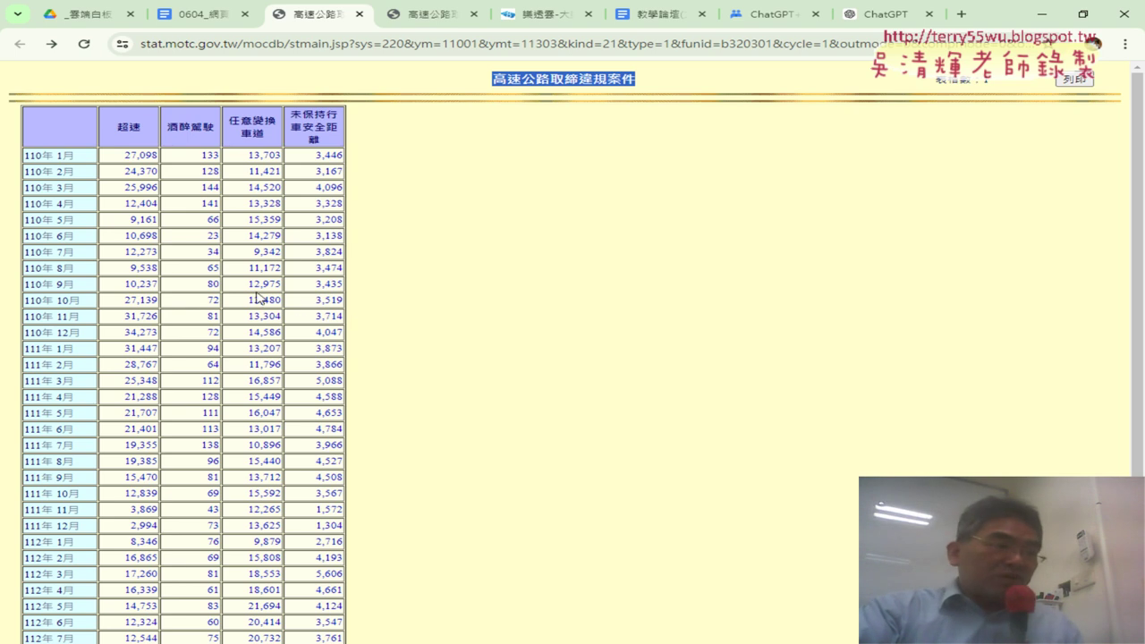
right_click(50, 126)
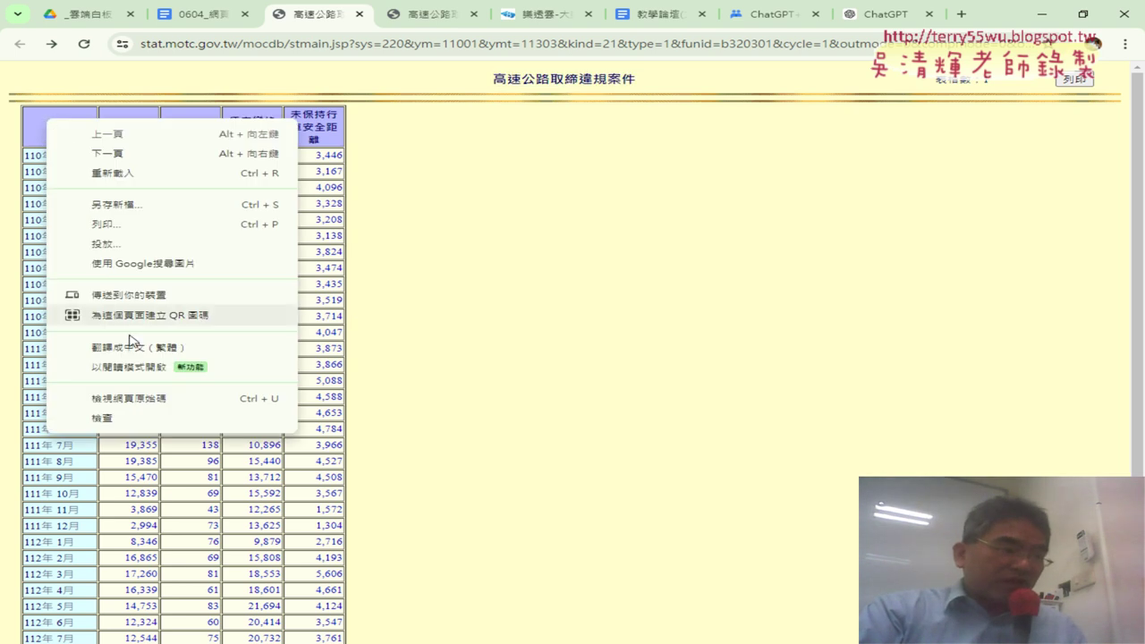
left_click(136, 417)
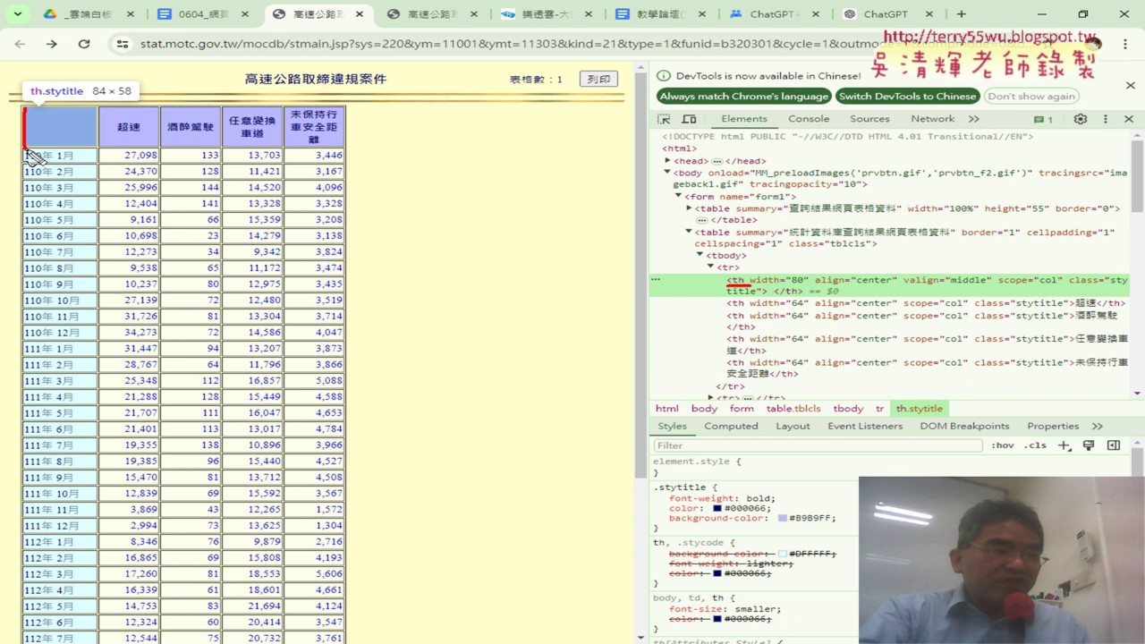
left_click_drag(27, 150, 310, 154)
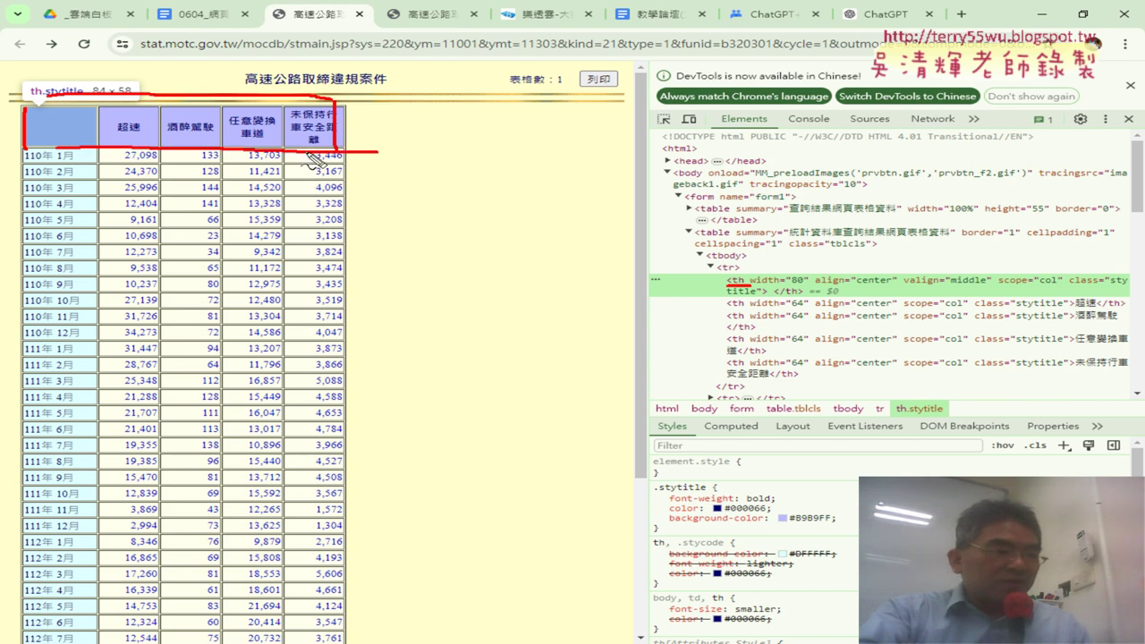
mouse_move(34, 102)
left_mouse_down()
mouse_move(31, 386)
mouse_move(36, 98)
mouse_move(96, 105)
mouse_move(101, 386)
mouse_move(40, 402)
left_mouse_up()
left_click_drag(103, 147, 98, 404)
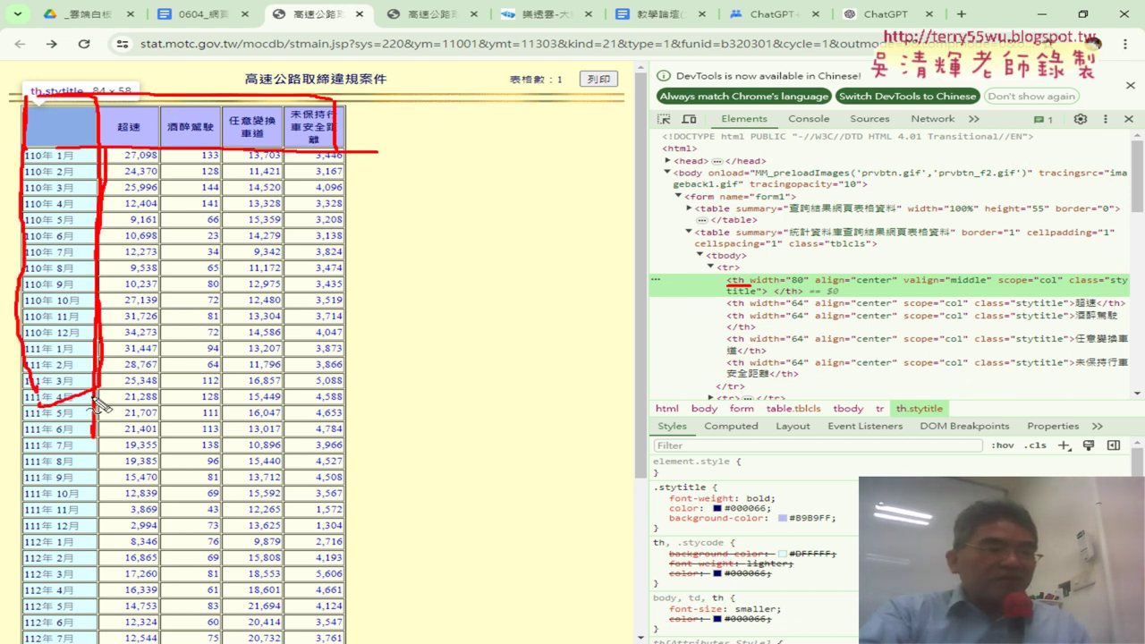
left_click_drag(353, 152, 349, 465)
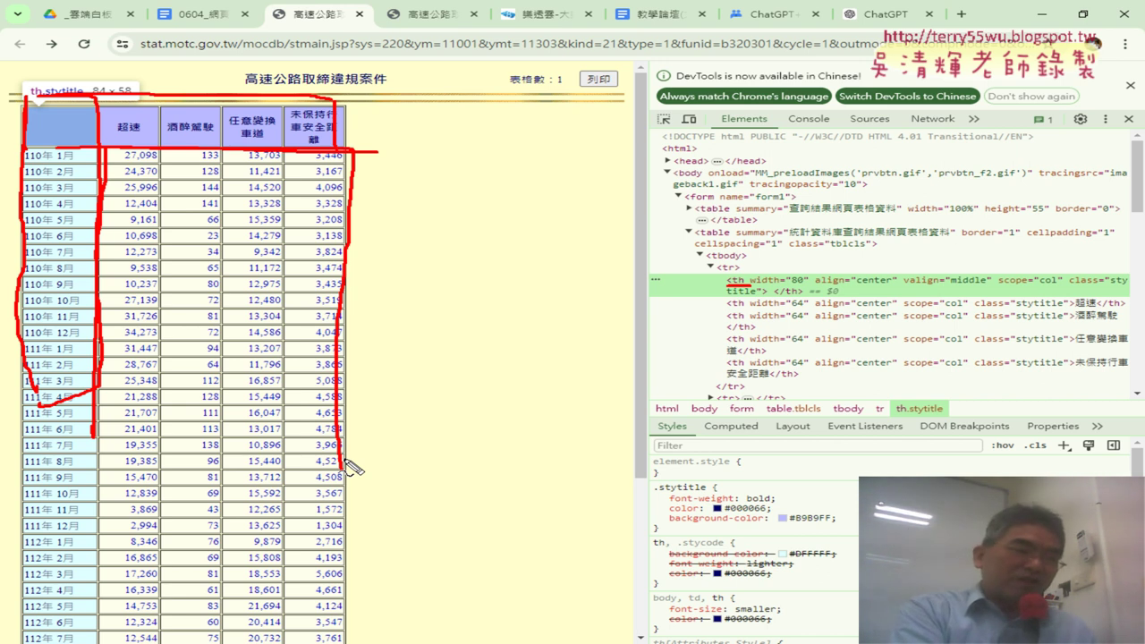
key("Escape")
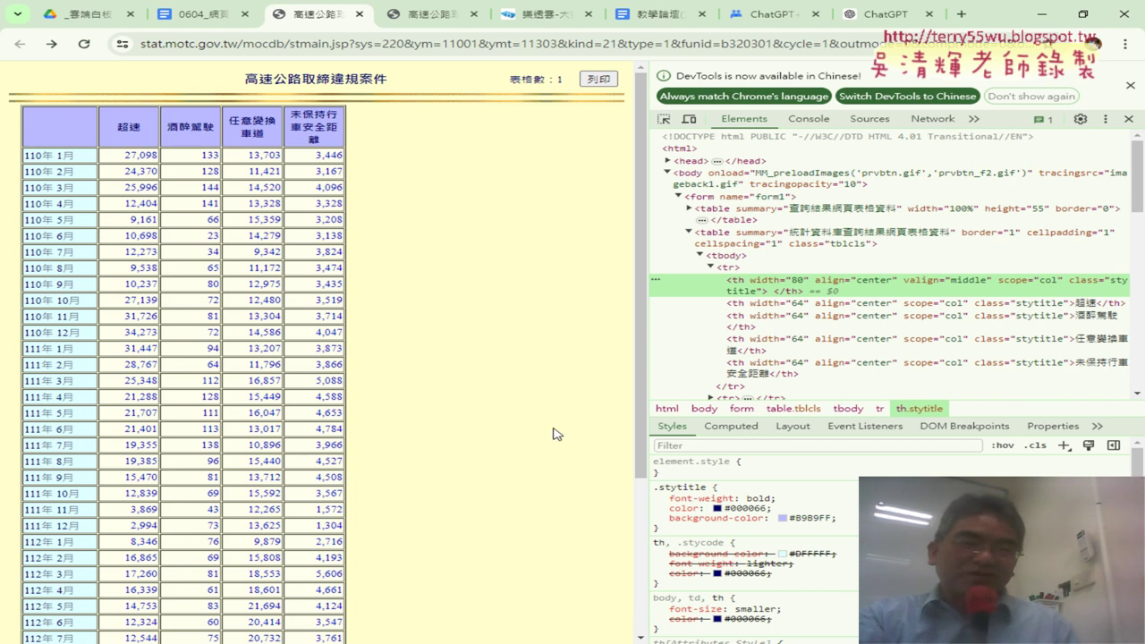
left_click(1129, 119)
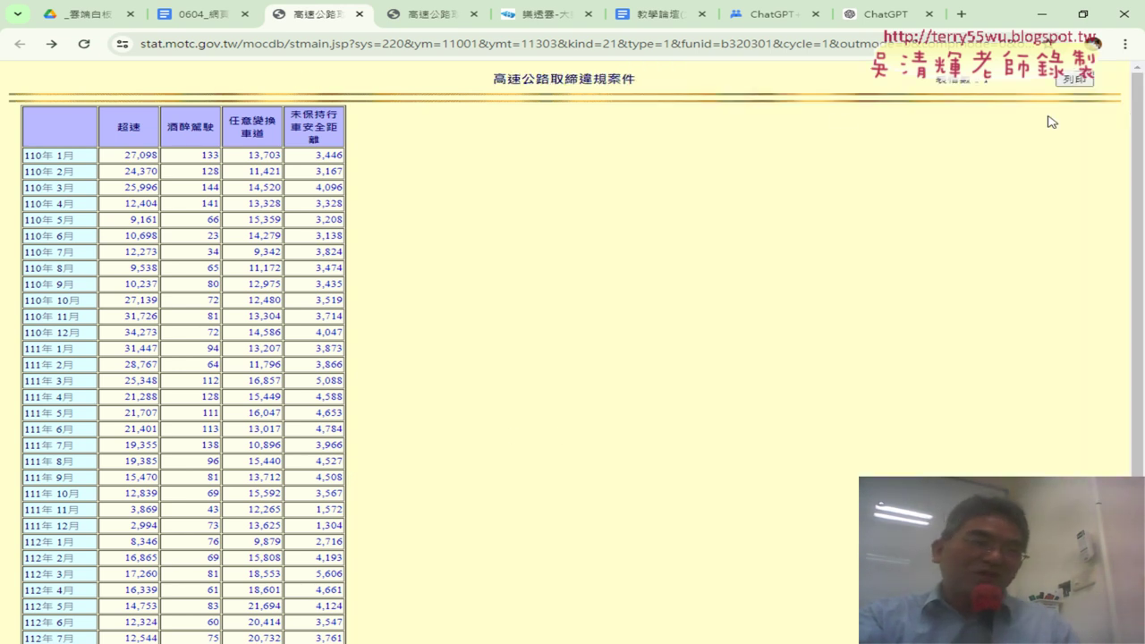
Close the highway violation tab and open the TWNIC IPv4 allocation table from the notes.
left_click(358, 15)
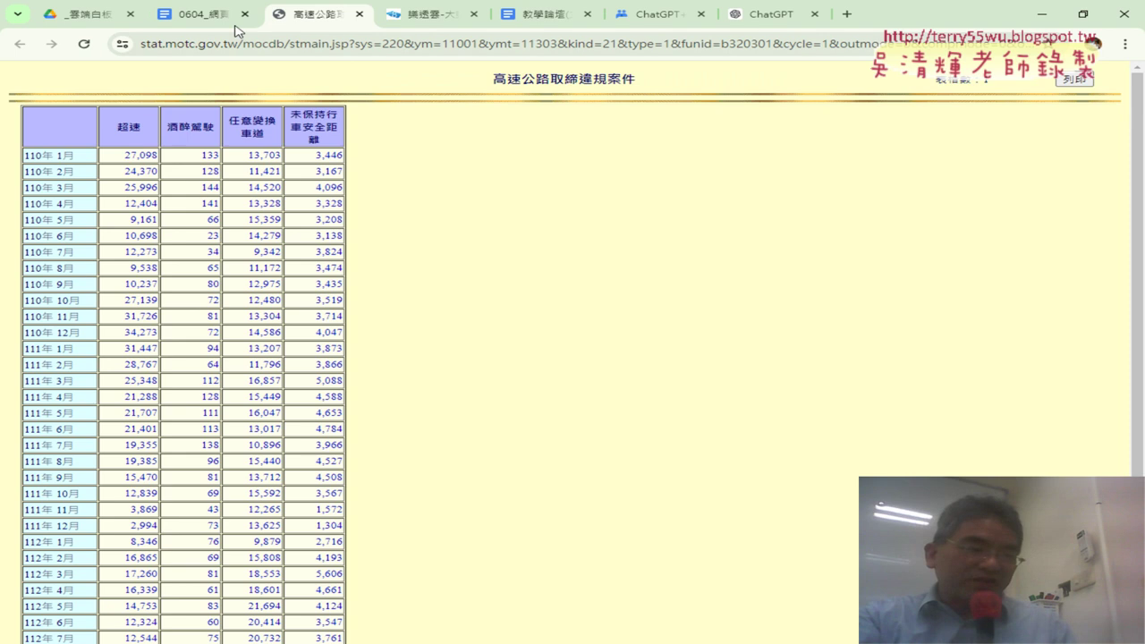
left_click(205, 14)
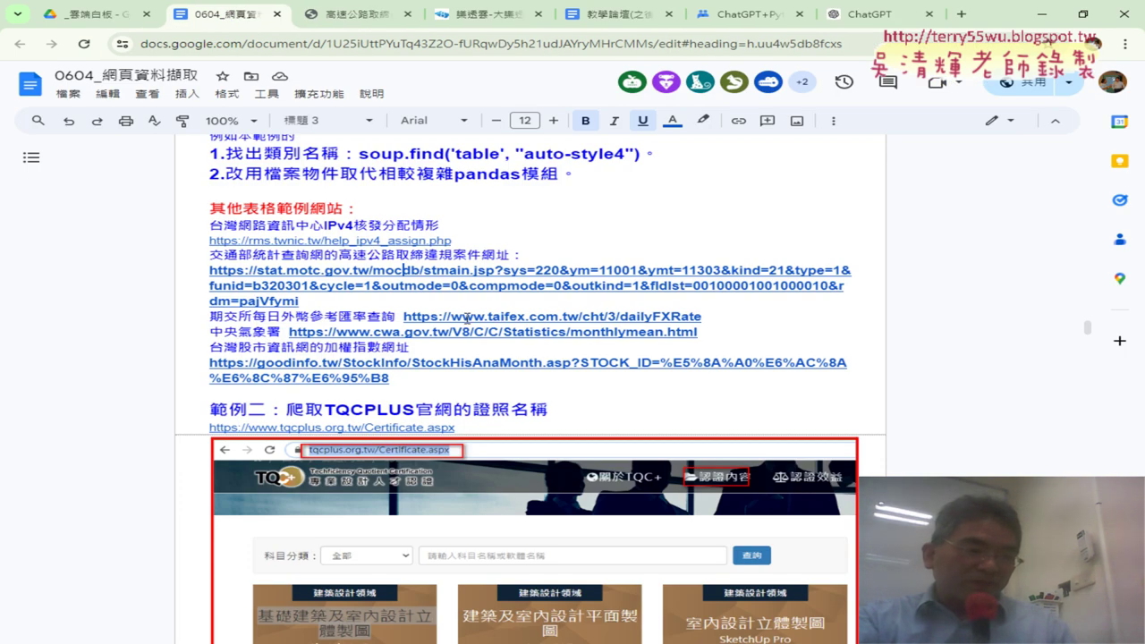
left_click(431, 240)
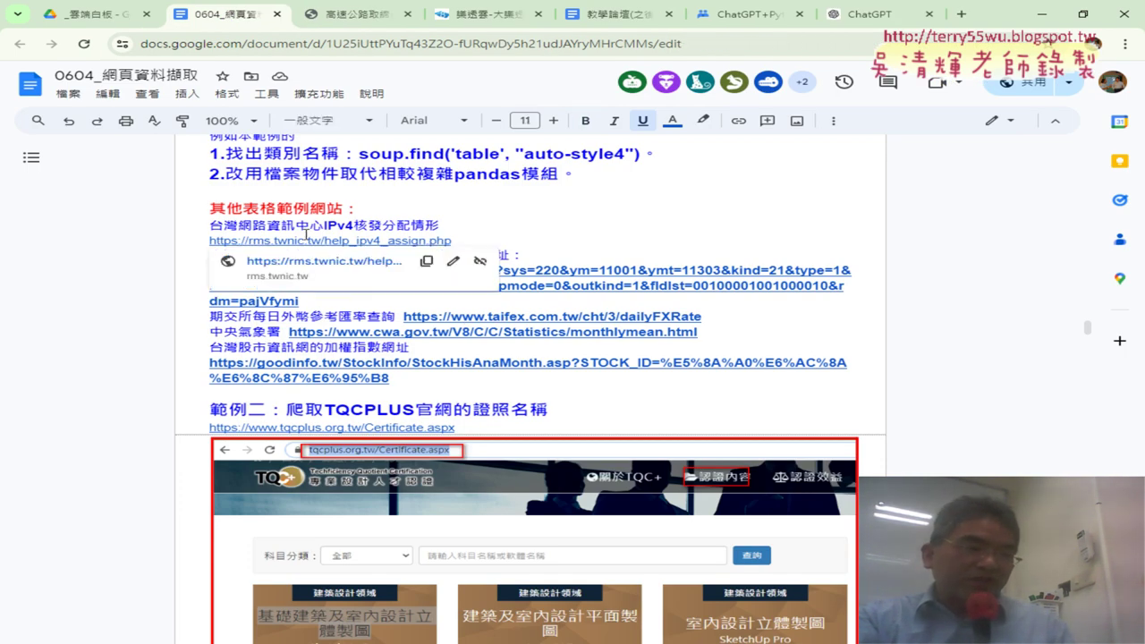
left_click(327, 261)
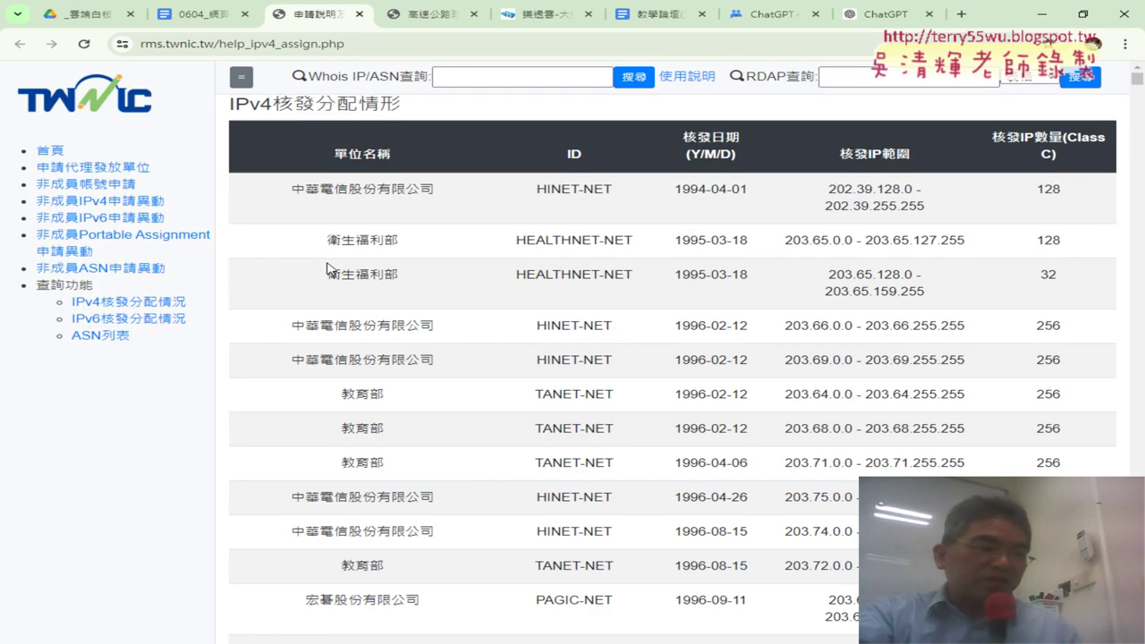
scroll(274, 152, "down", 2)
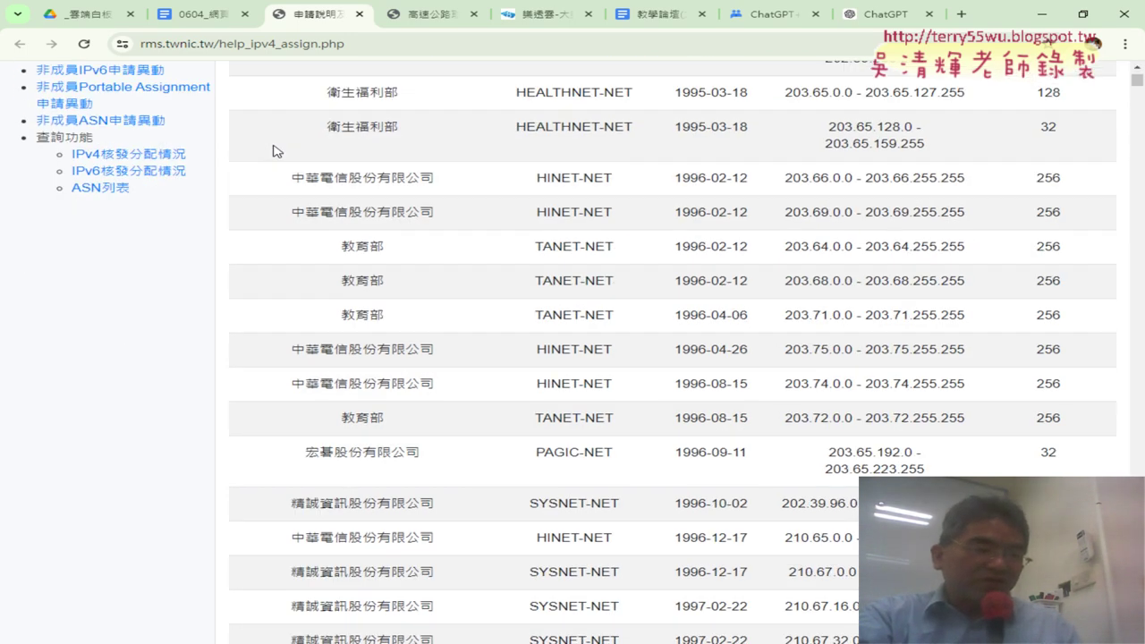
scroll(274, 152, "down", 5)
scroll(274, 152, "down", 5)
scroll(274, 152, "down", 4)
scroll(275, 152, "down", 3)
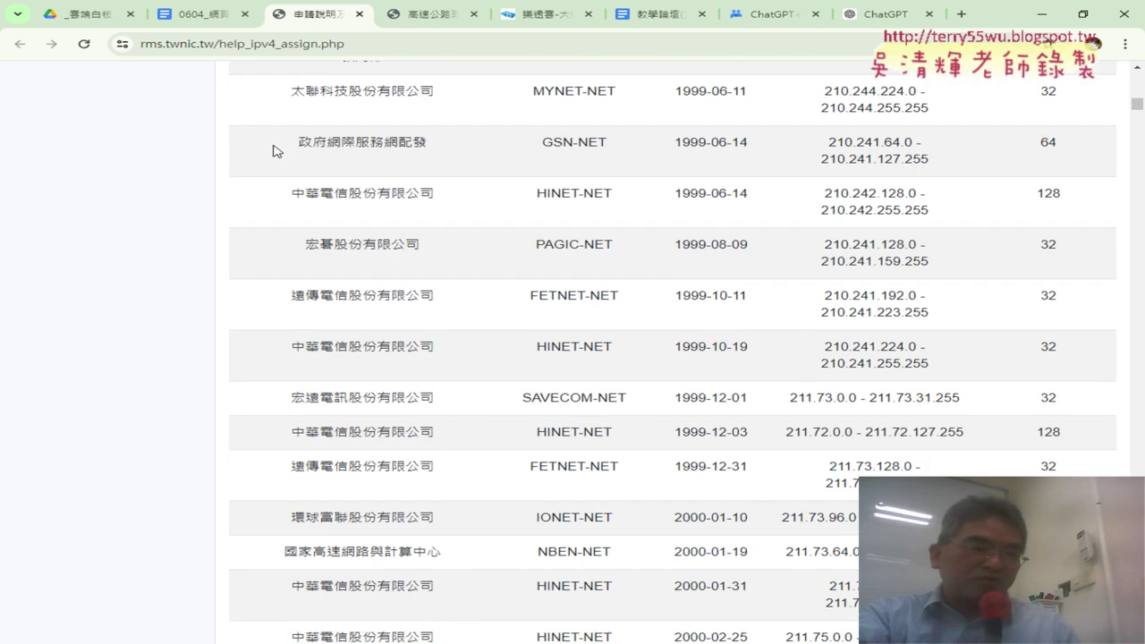
scroll(274, 152, "down", 5)
scroll(275, 152, "down", 4)
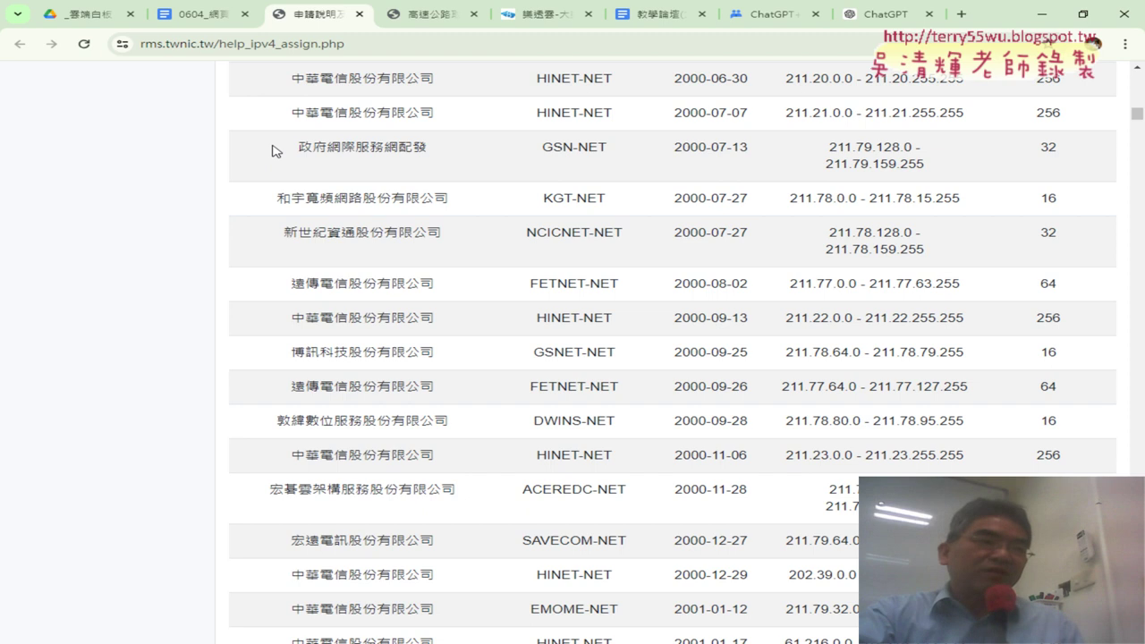
Close the IPv4 allocation page, returning to the notes at 範例二.
left_click(358, 14)
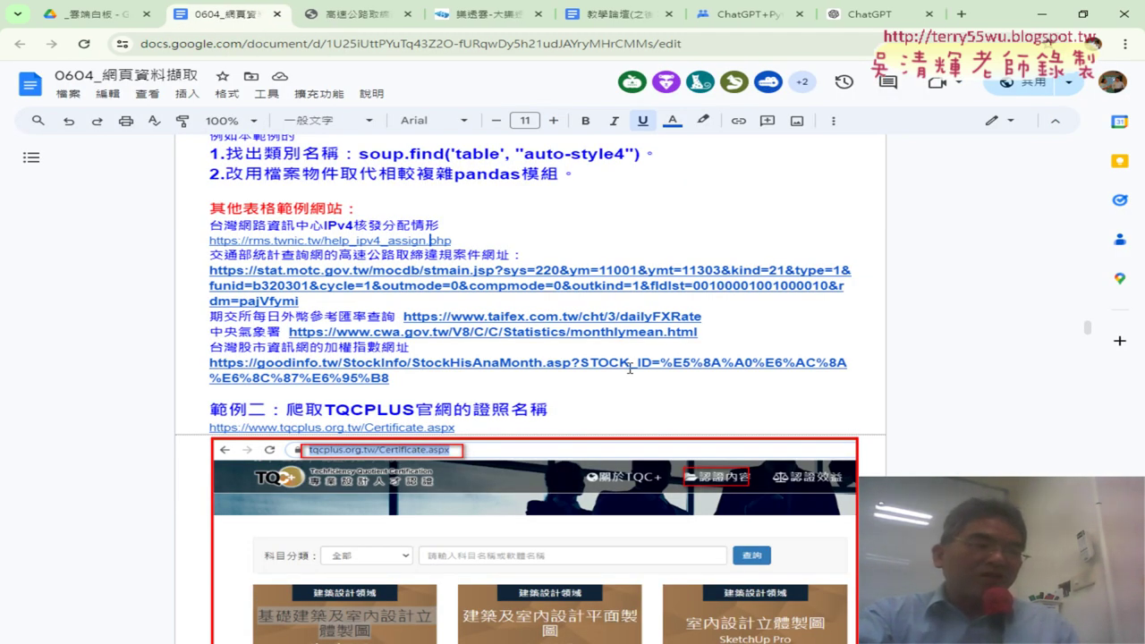
scroll(630, 367, "down", 3)
scroll(687, 332, "up", 1)
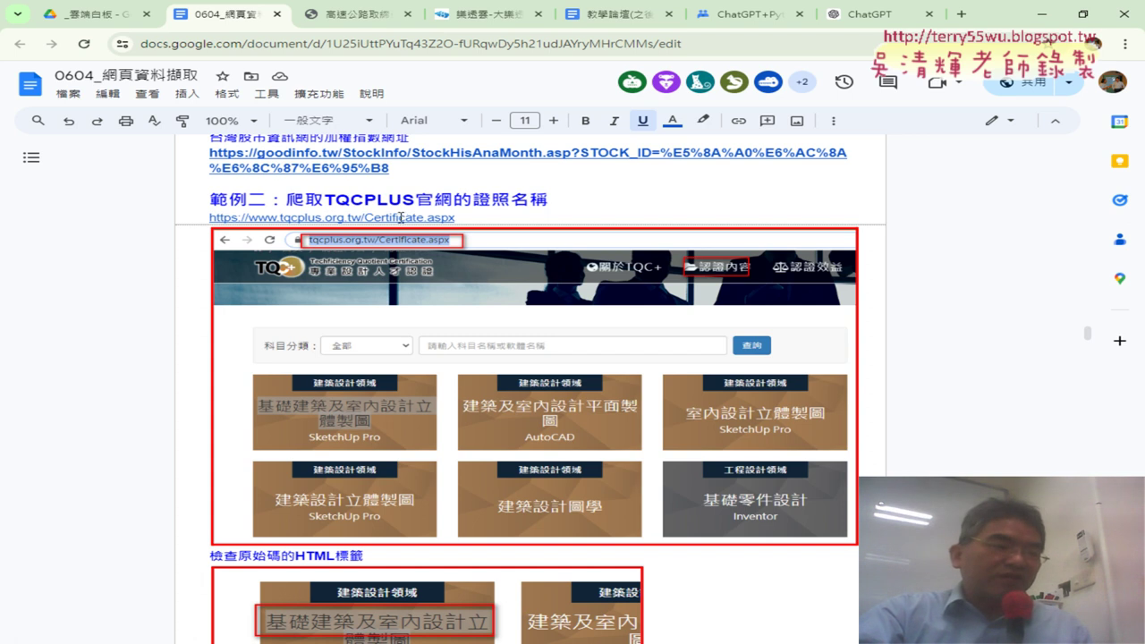
Open the tqcplus.org.tw/Certificate.aspx link under 範例二 in a new tab.
left_click(401, 218)
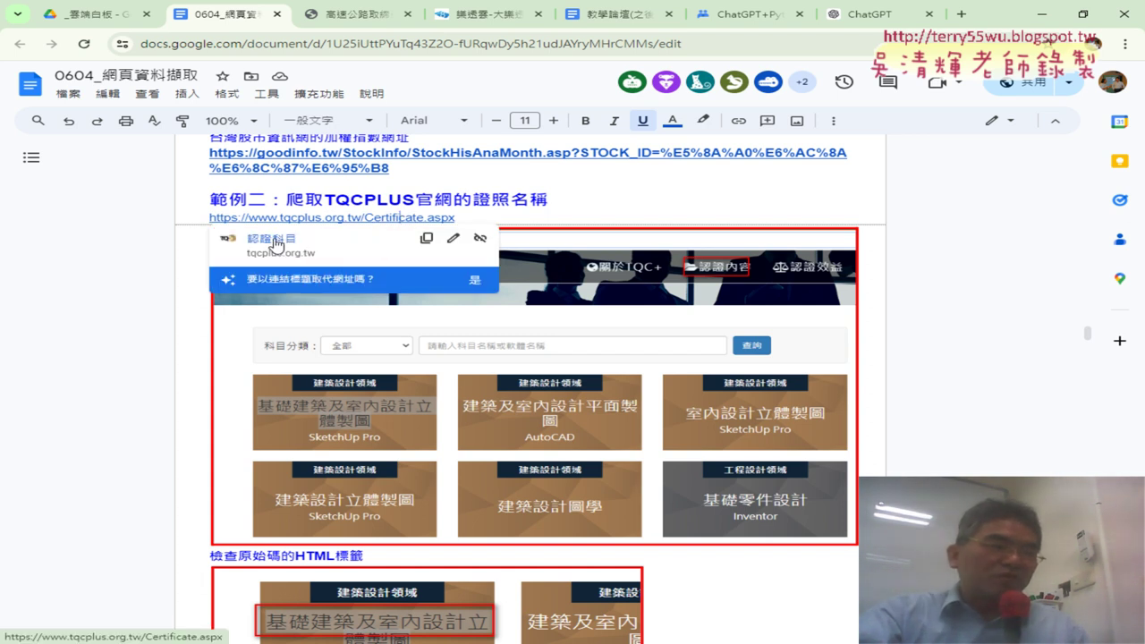
left_click(272, 238)
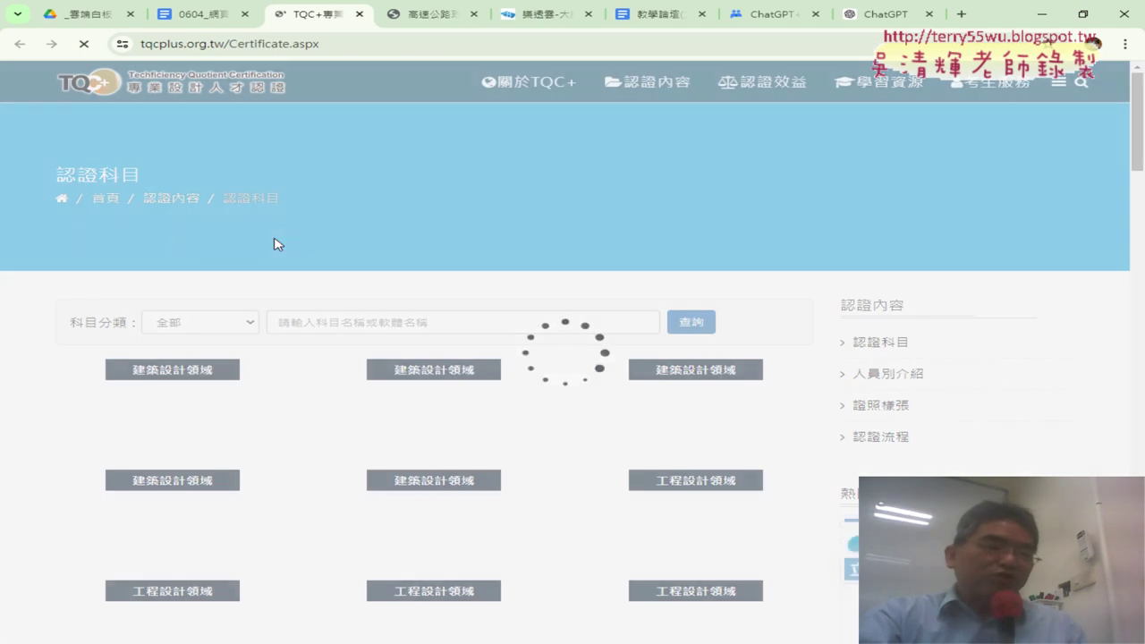
Select the first tile's 建築設計領域 label and course title text, then clear the selection.
scroll(294, 247, "down", 2)
scroll(295, 251, "down", 1)
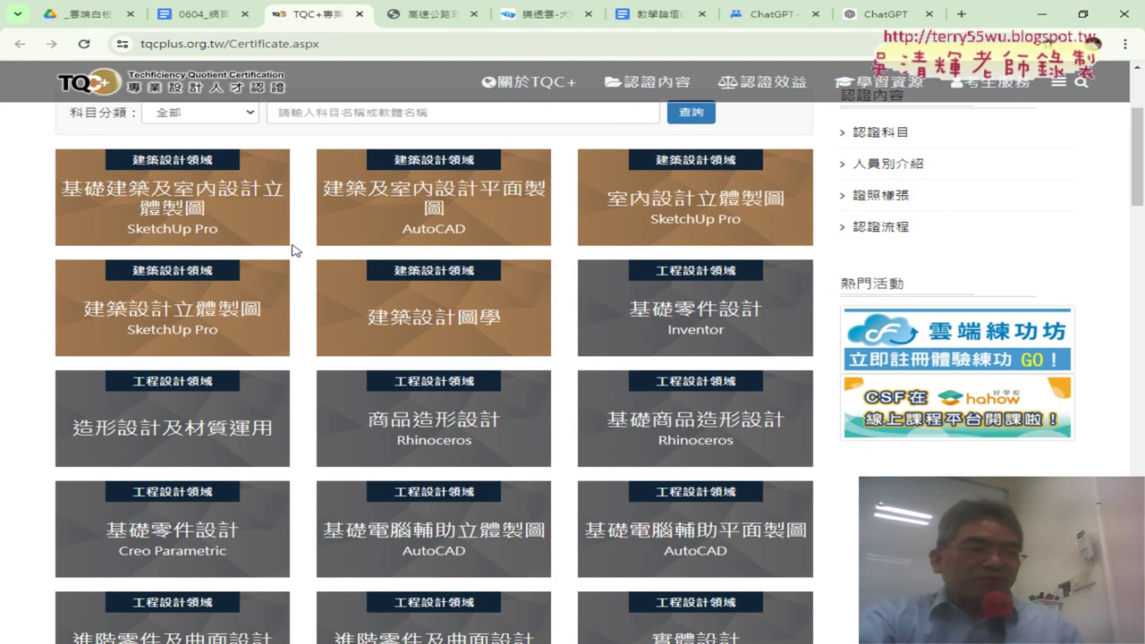
left_click_drag(54, 161, 252, 161)
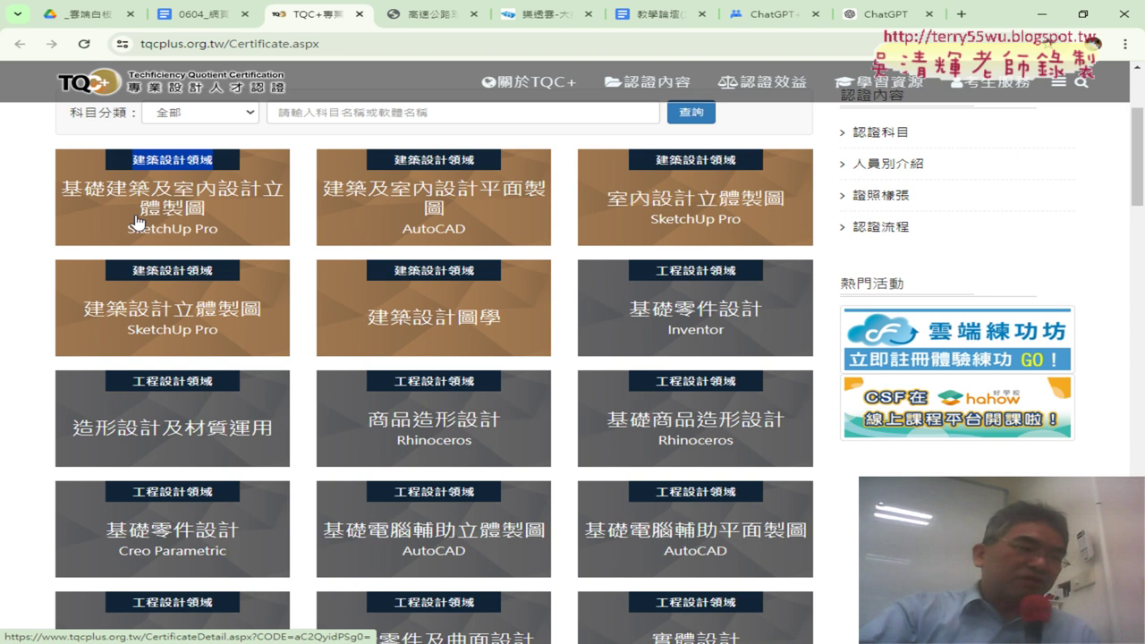
left_click(11, 169)
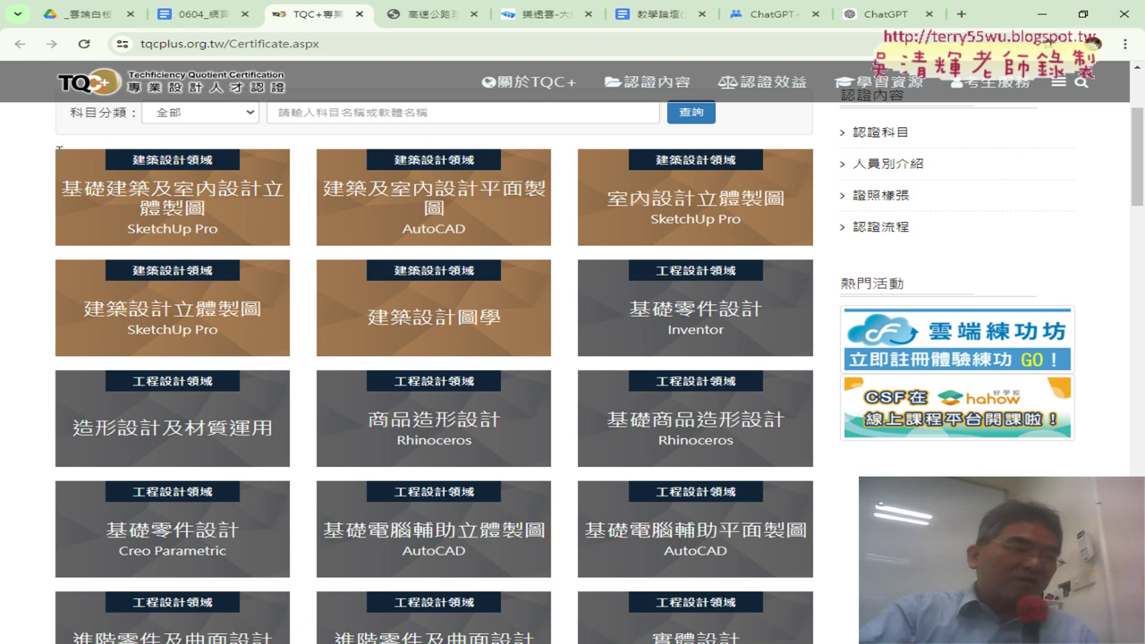
left_click_drag(59, 148, 242, 164)
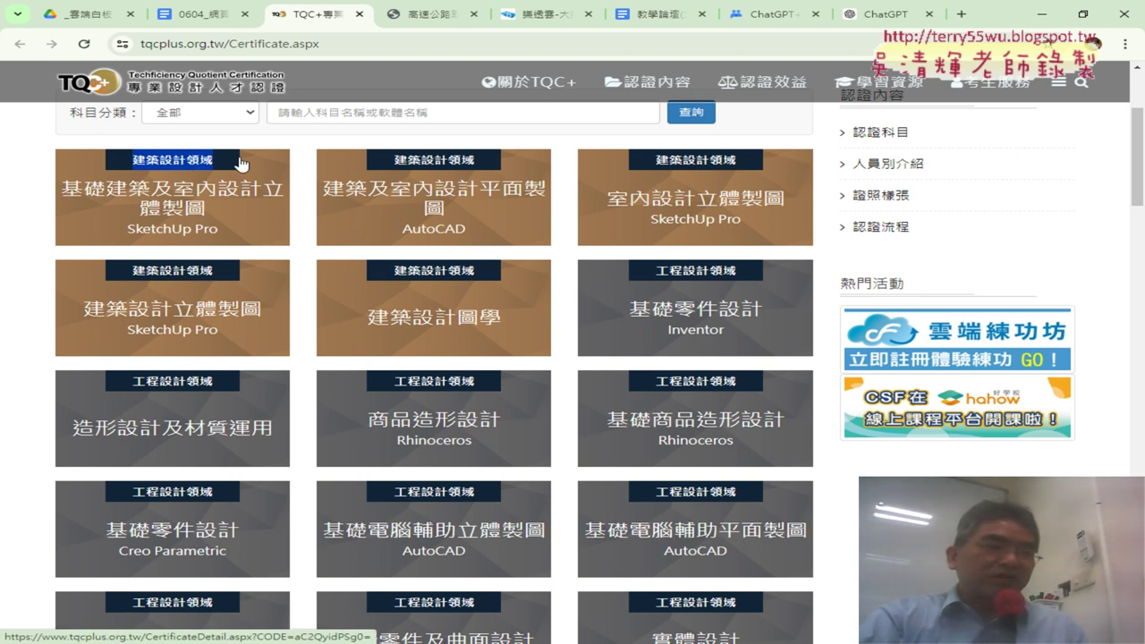
left_click_drag(27, 196, 222, 208)
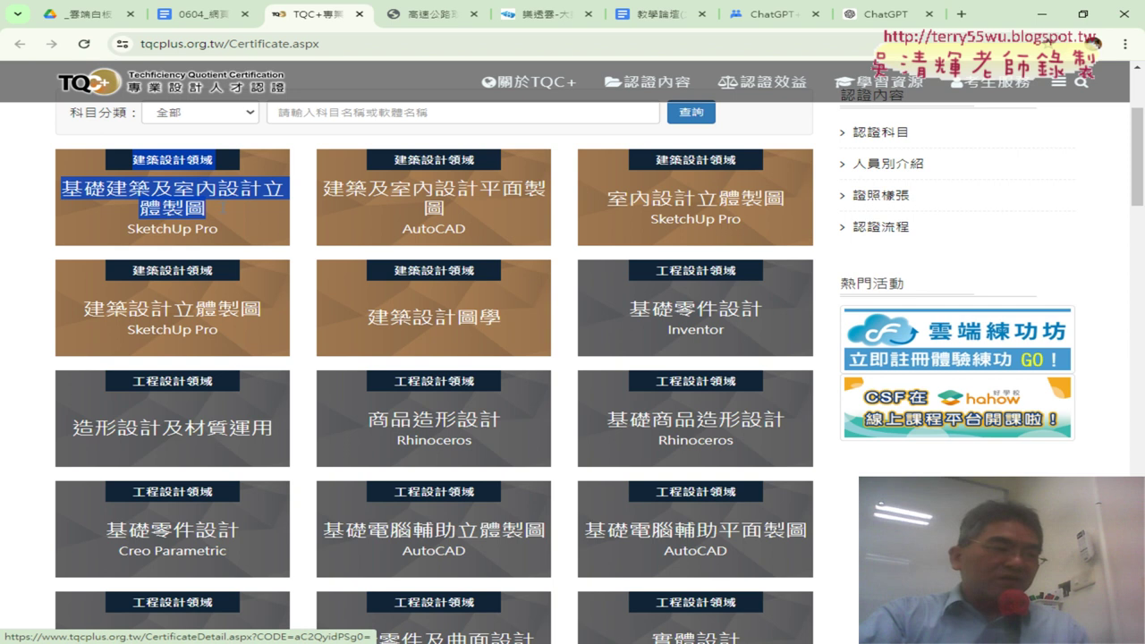
left_click(27, 230)
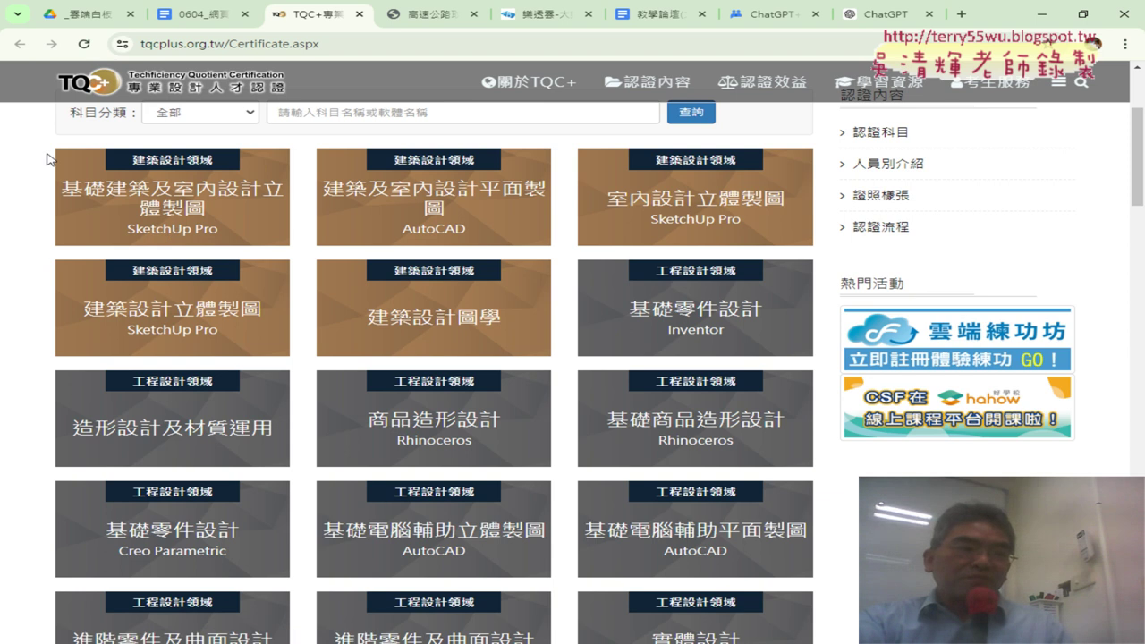
Select the text of the first row of certificate tiles, clear it, and select the page address.
mouse_move(51, 159)
left_mouse_down()
mouse_move(611, 168)
mouse_move(771, 349)
left_mouse_up()
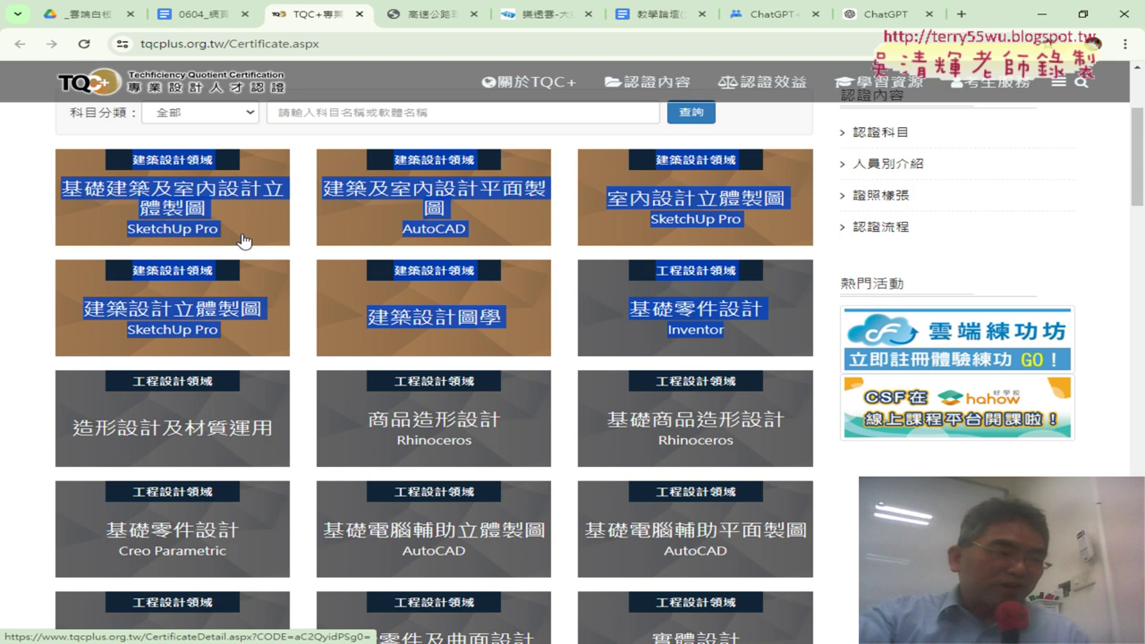
mouse_move(18, 166)
left_mouse_down()
mouse_move(620, 219)
mouse_move(782, 534)
left_mouse_up()
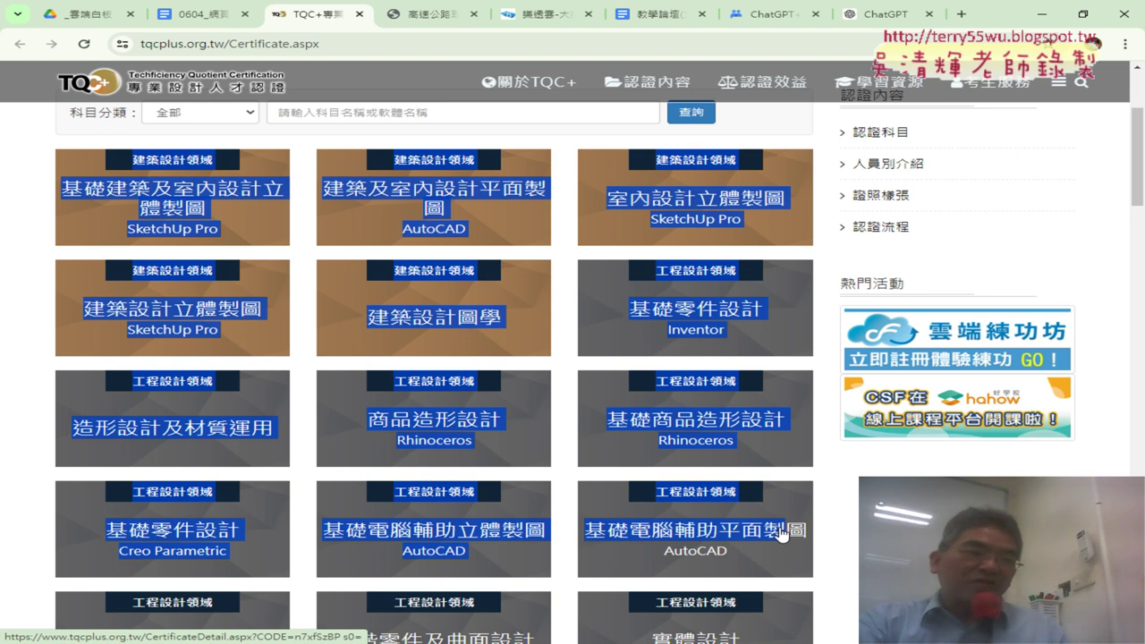
left_click(9, 171)
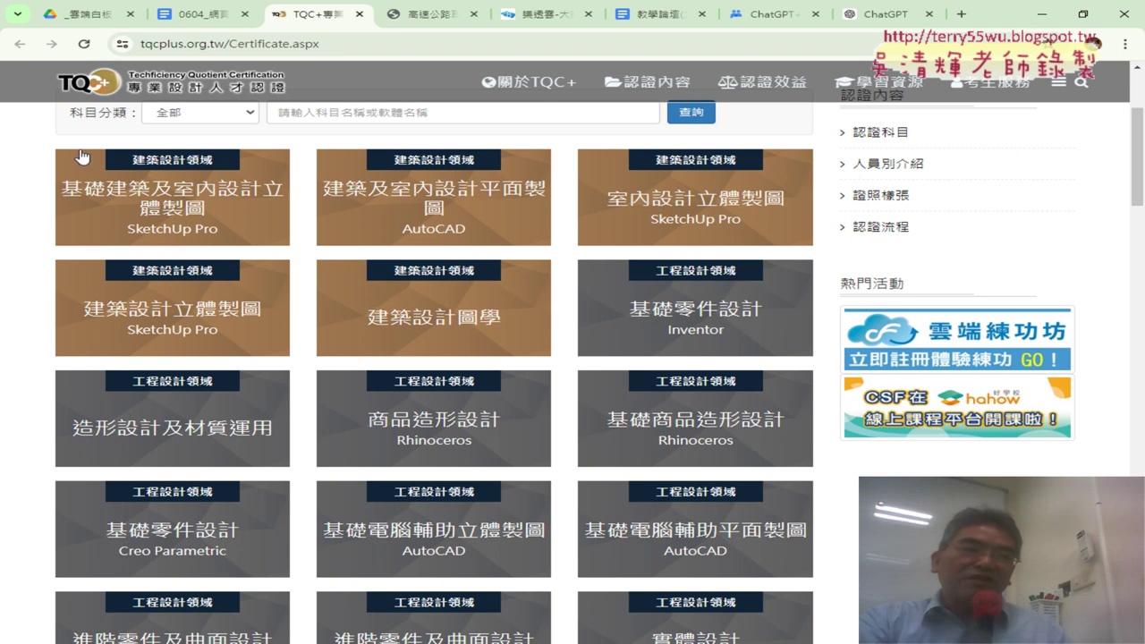
left_click(342, 42)
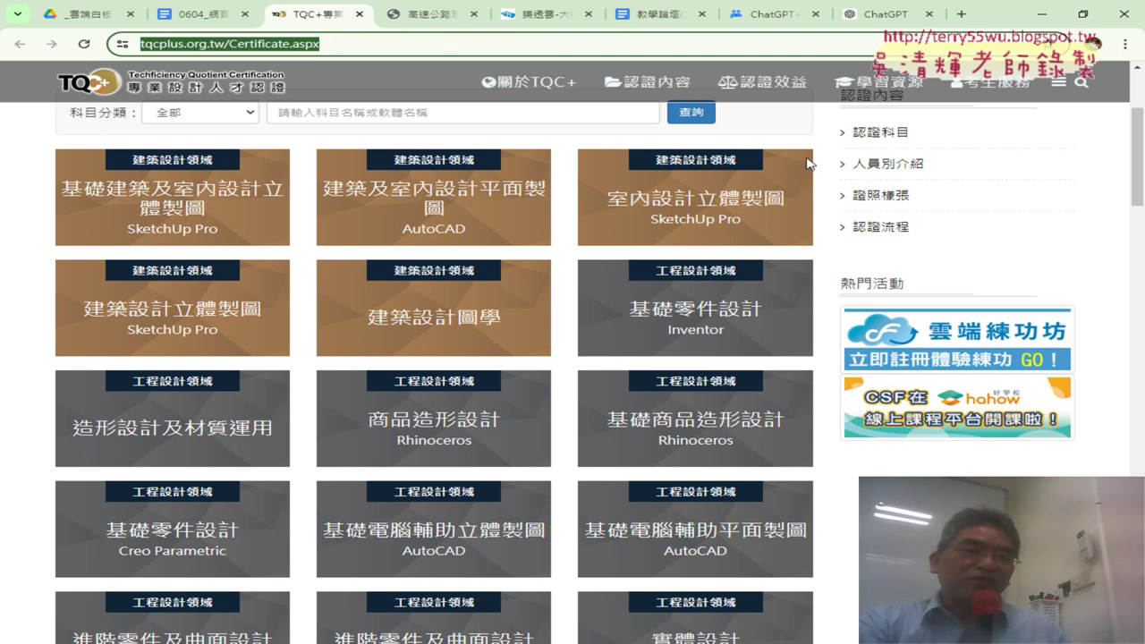
Inspect the first card's heading element, widening the web page beside the DevTools panel.
right_click(166, 164)
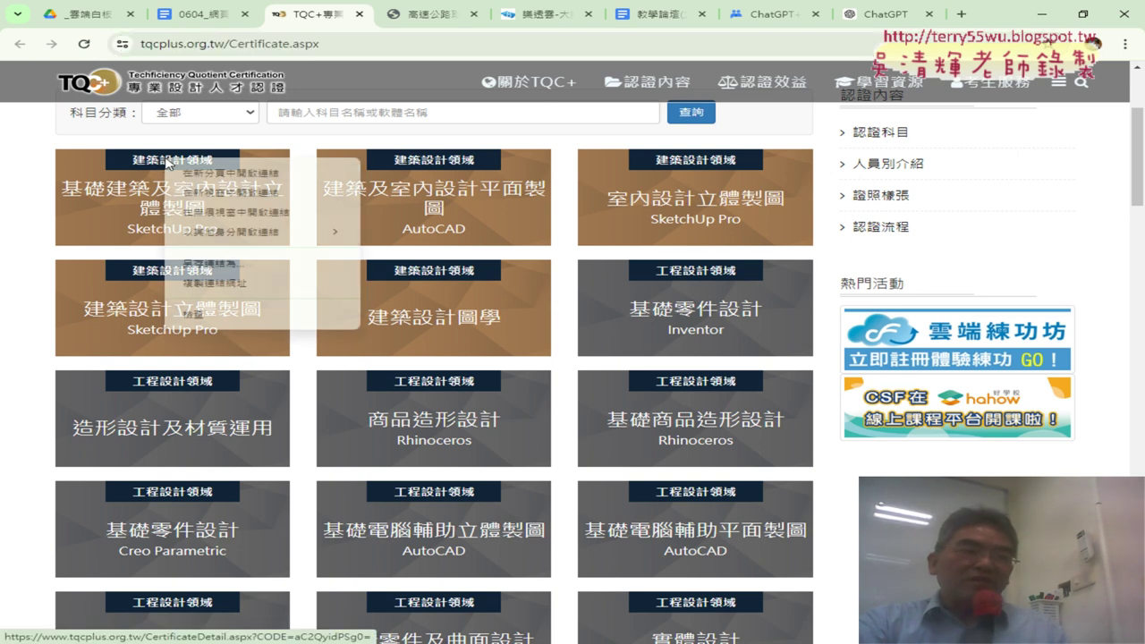
left_click(233, 320)
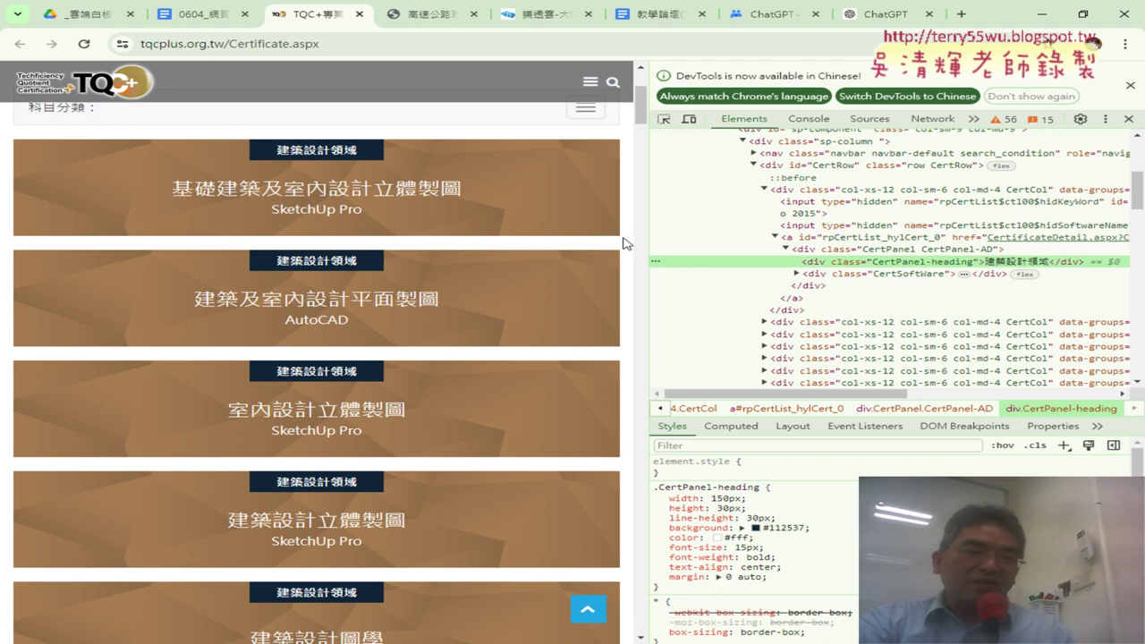
left_click_drag(653, 107, 735, 108)
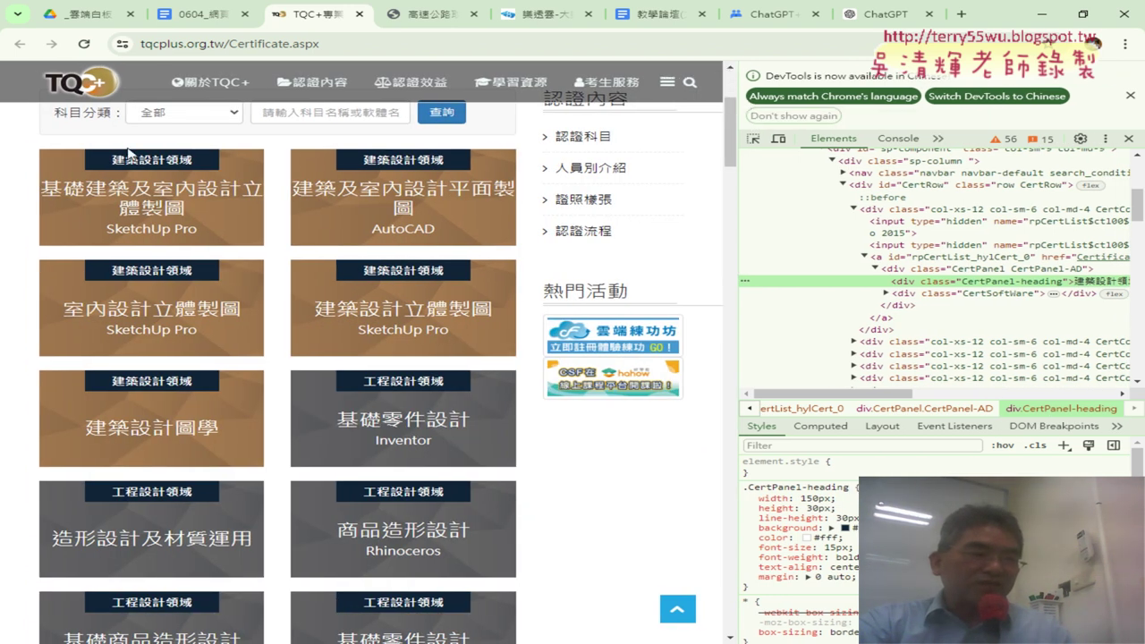
right_click(134, 154)
left_click(184, 318)
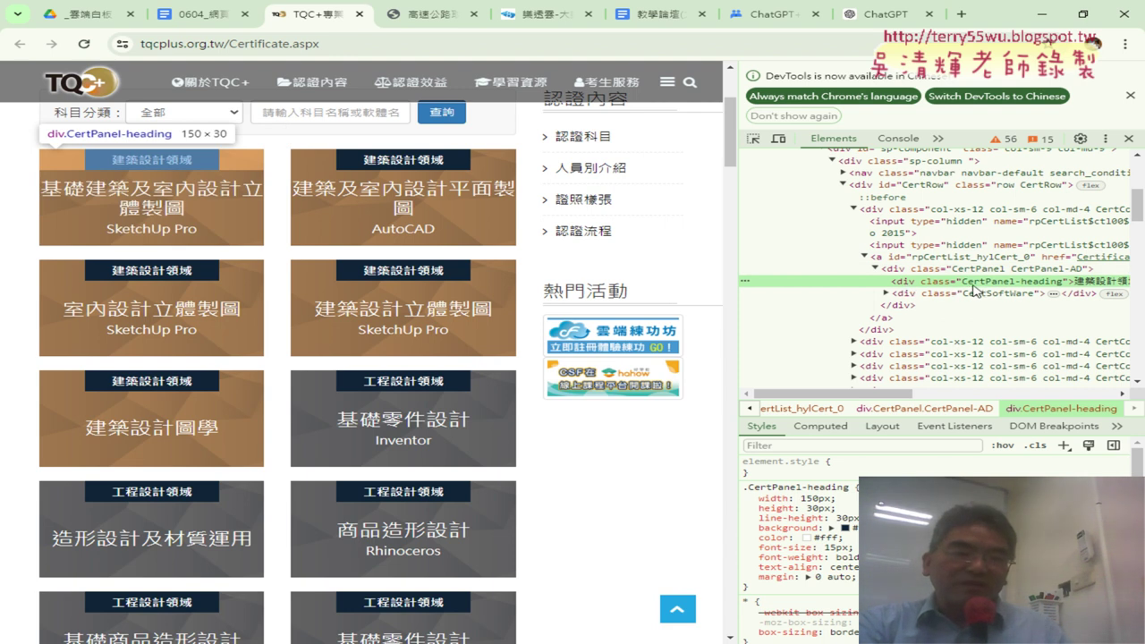
Copy the CertPanel-heading class name from the inspected div.
double_click(1019, 283)
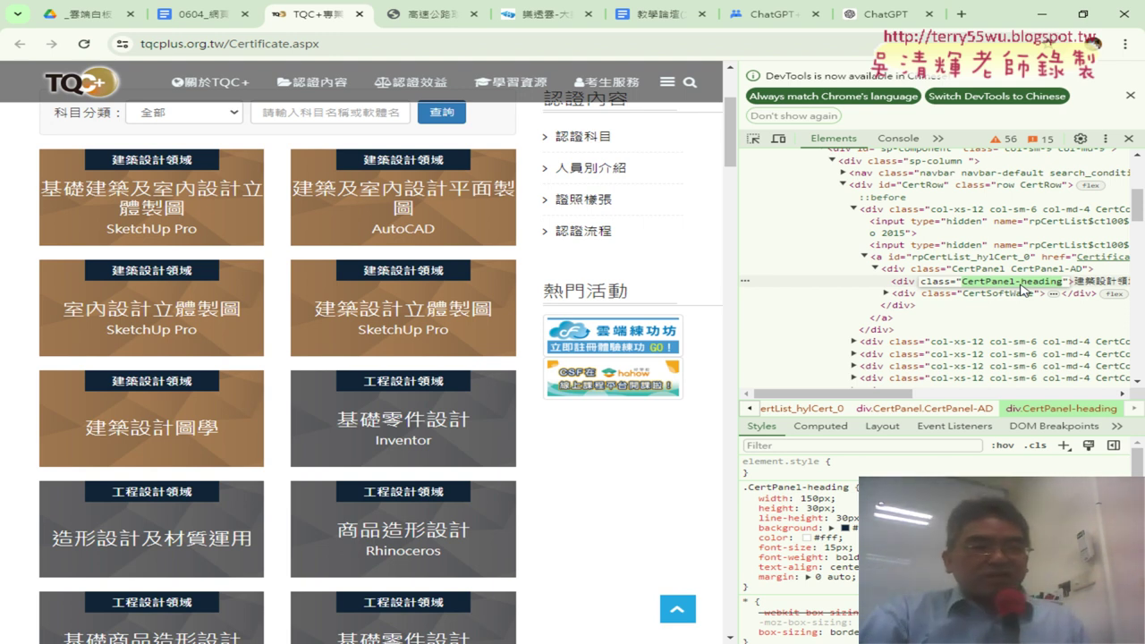
right_click(1016, 289)
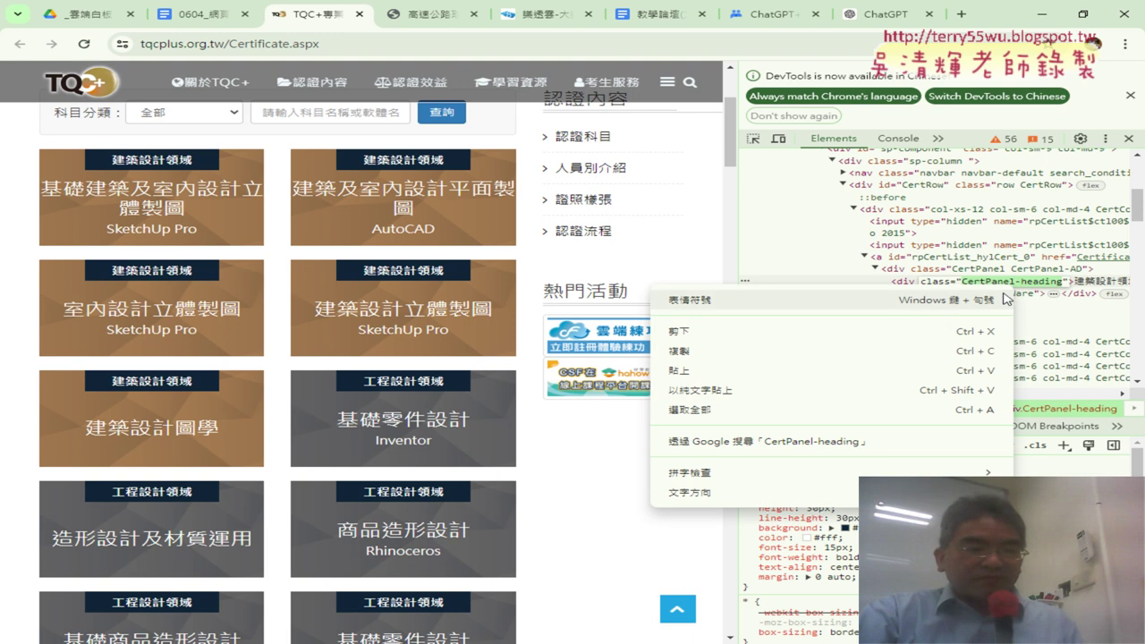
left_click(850, 352)
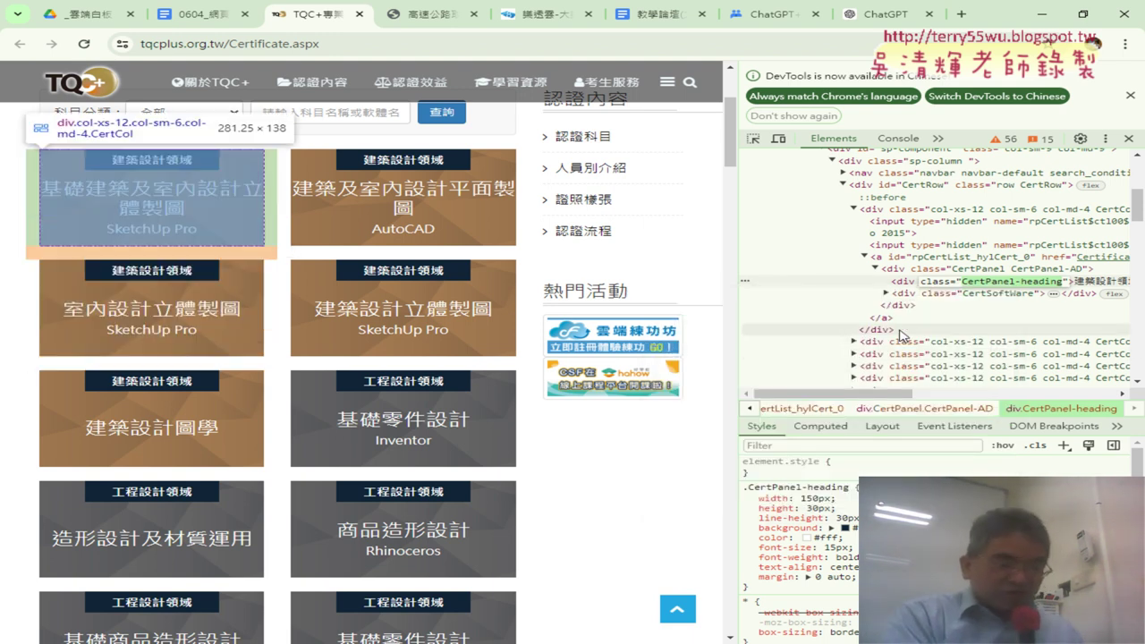
Search the elements for CertPanel-heading, then inspect the first card's h4 title.
key("ctrl+f")
key("Return")
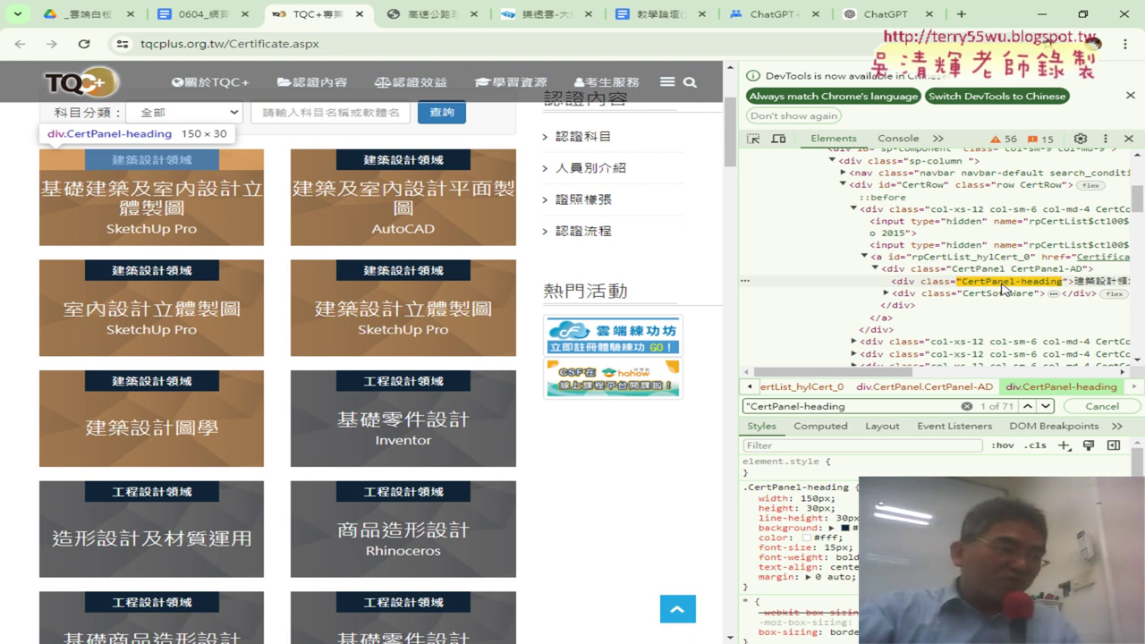
right_click(147, 198)
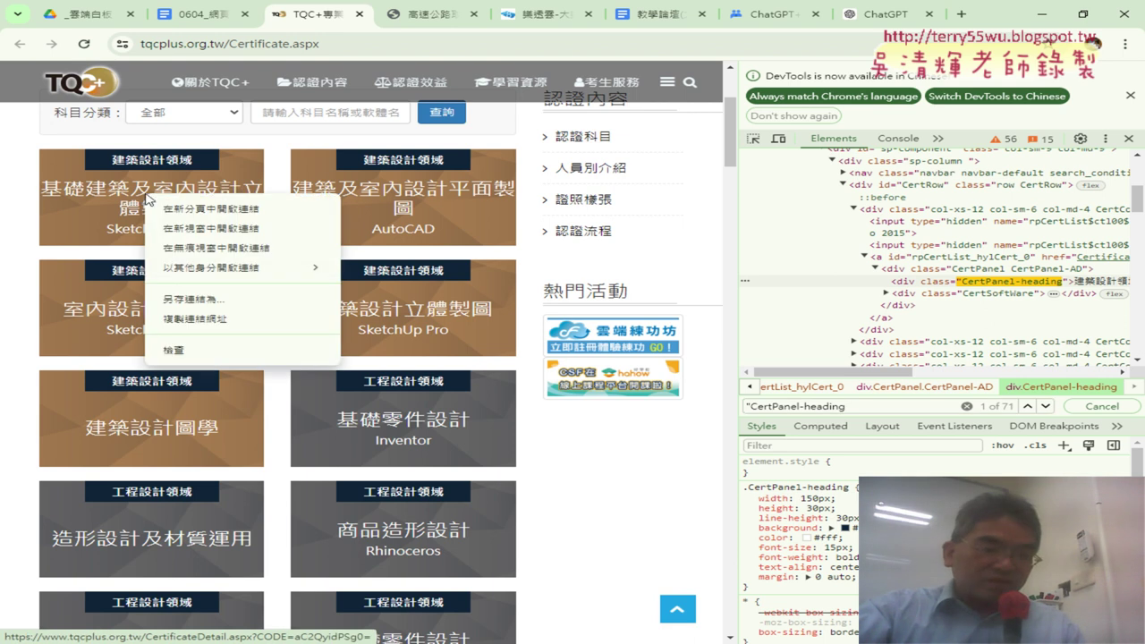
left_click(201, 352)
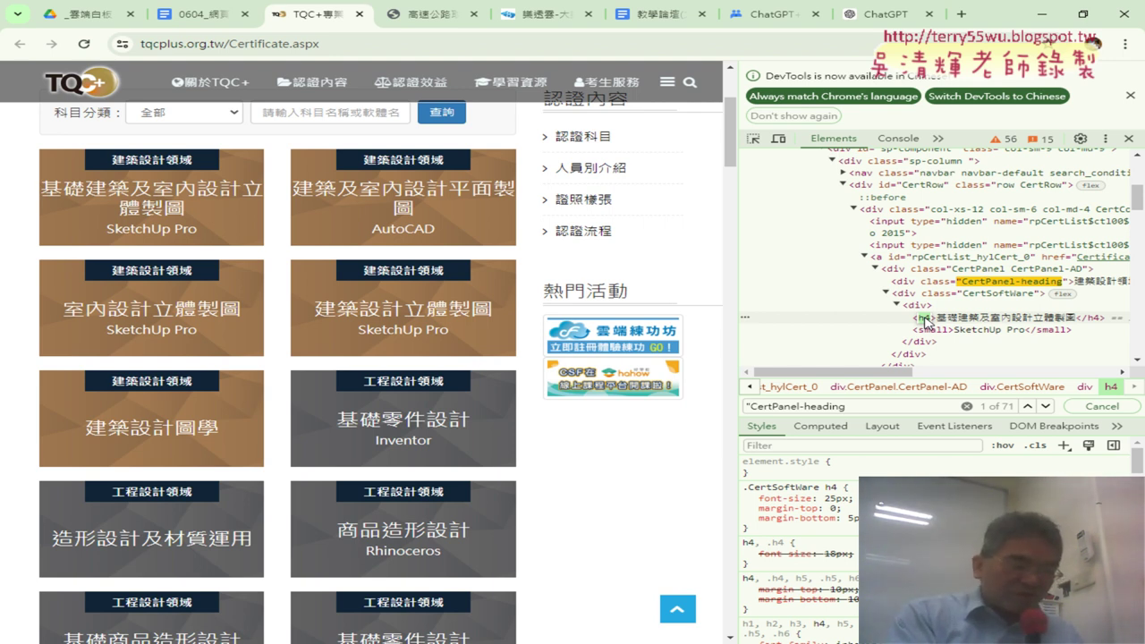
Replace the elements search query with <h4, finding 71 matches.
key("ctrl+a")
key("BackSpace")
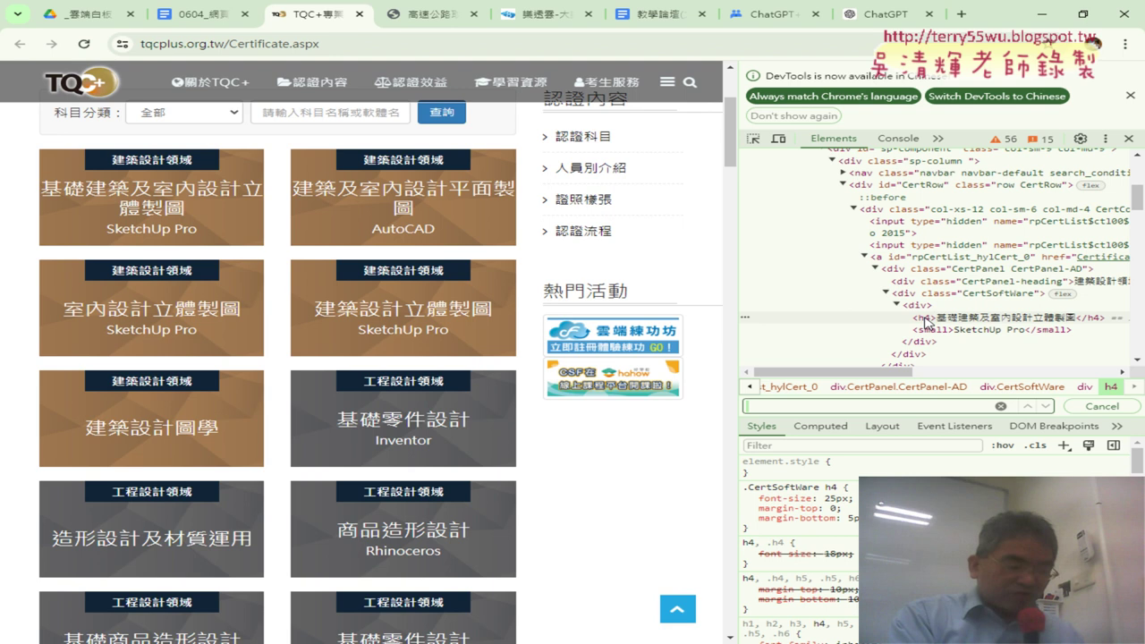
type("h4")
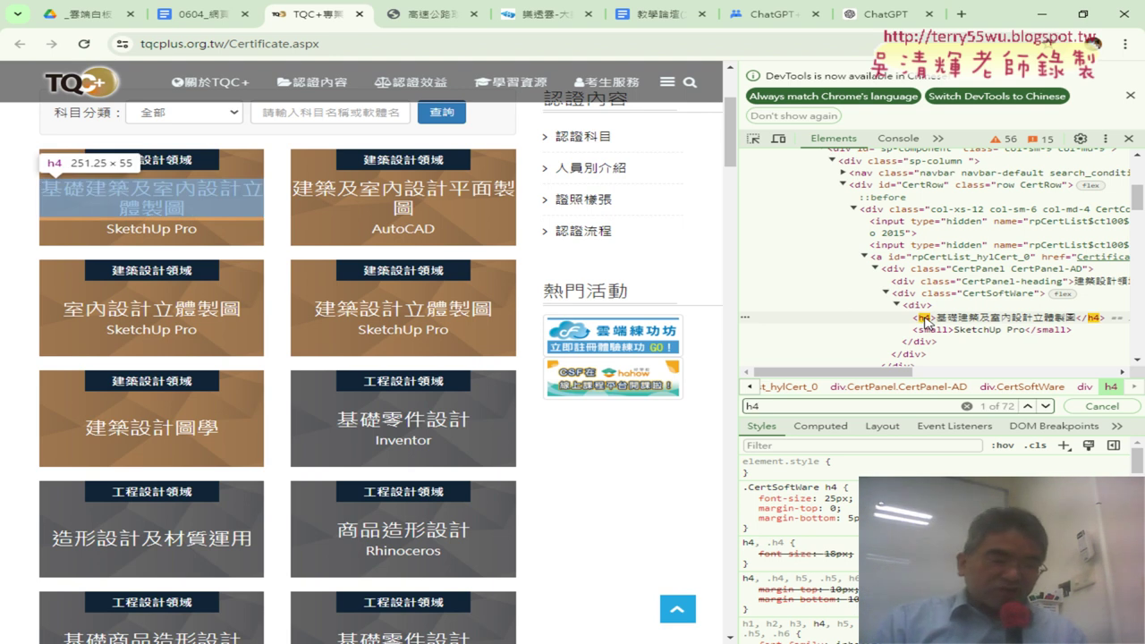
key("Home")
type("<")
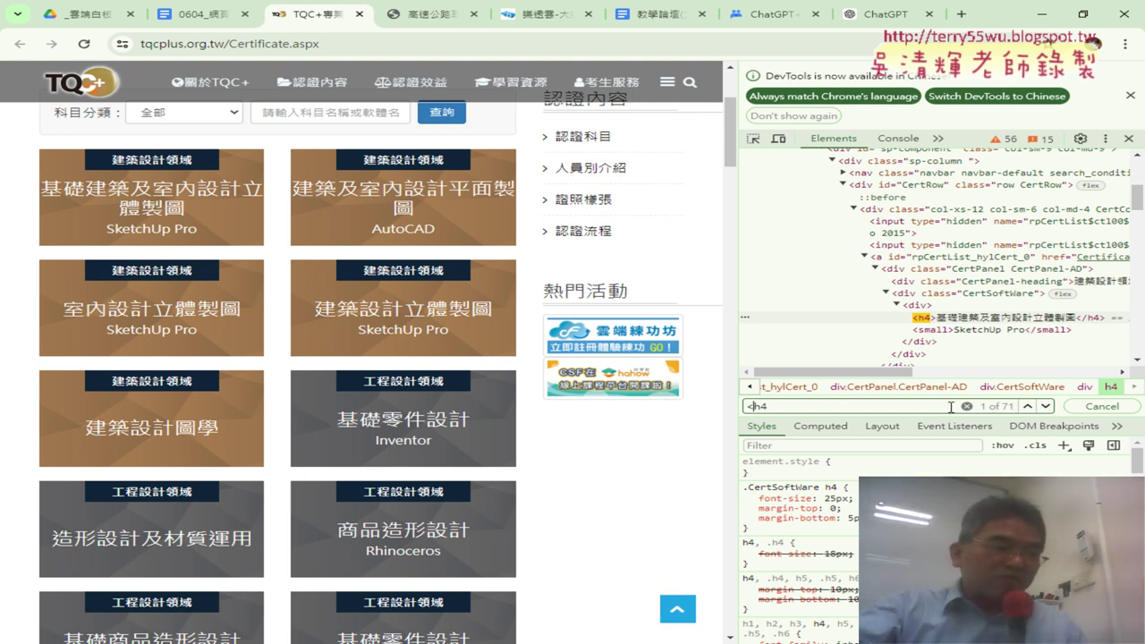
Inspect the SketchUp Pro subtitle's small element and change the search query to <small.
right_click(168, 234)
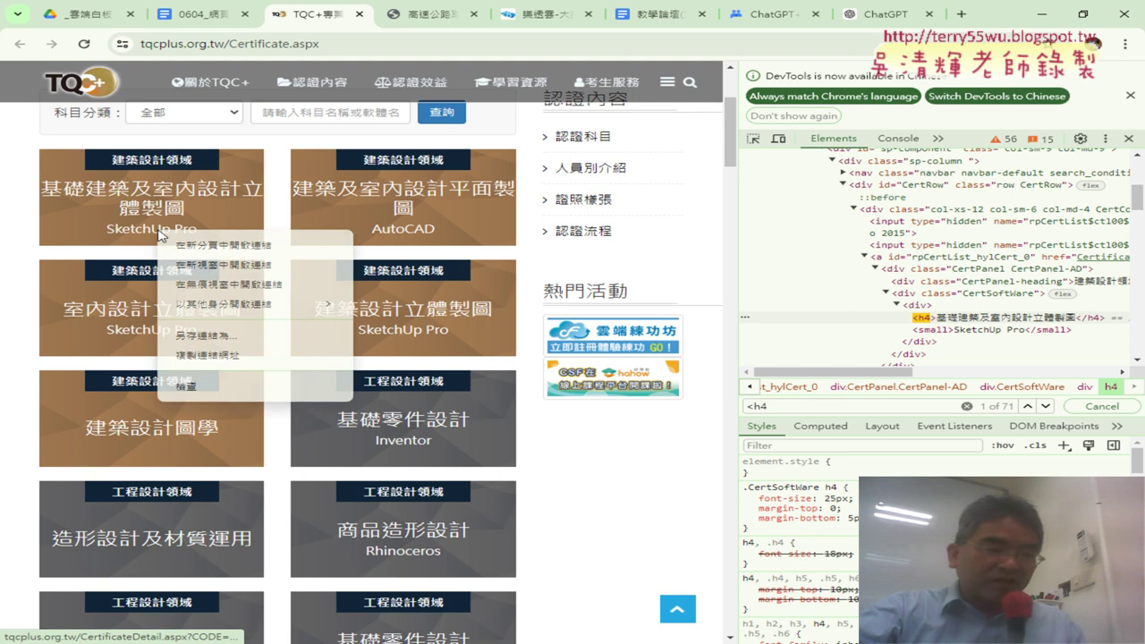
left_click(197, 390)
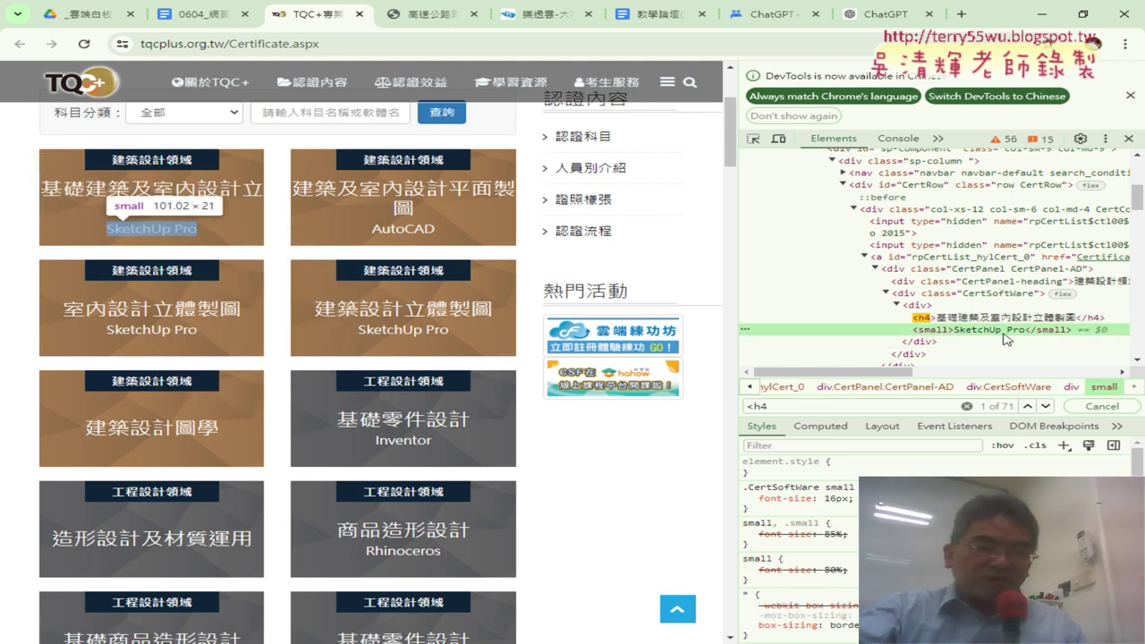
double_click(933, 330)
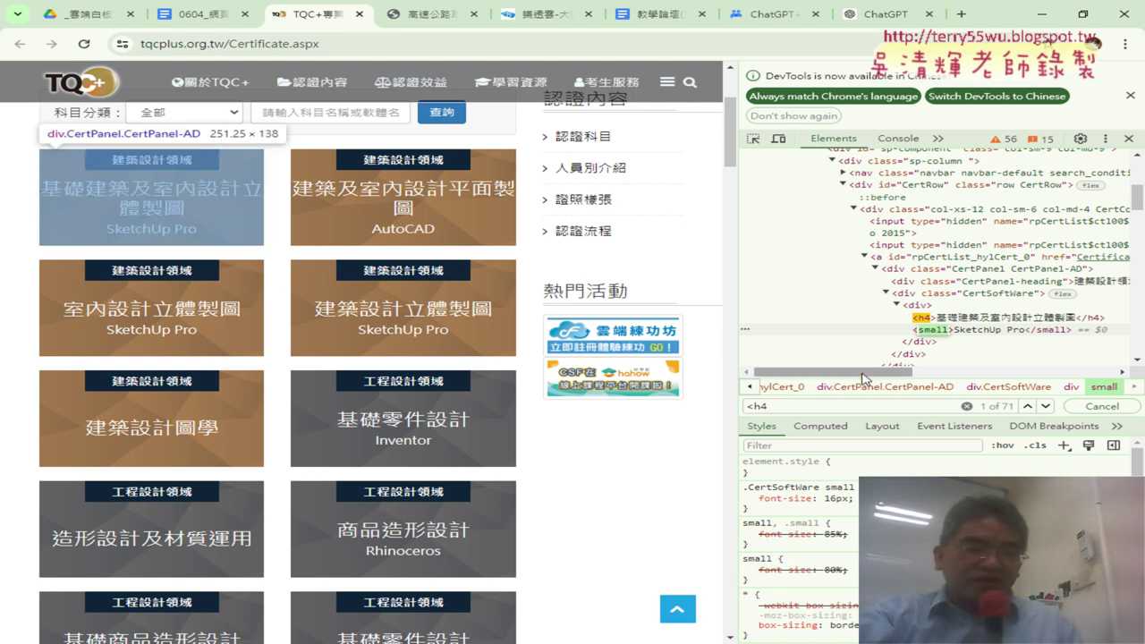
key("Tab")
double_click(758, 405)
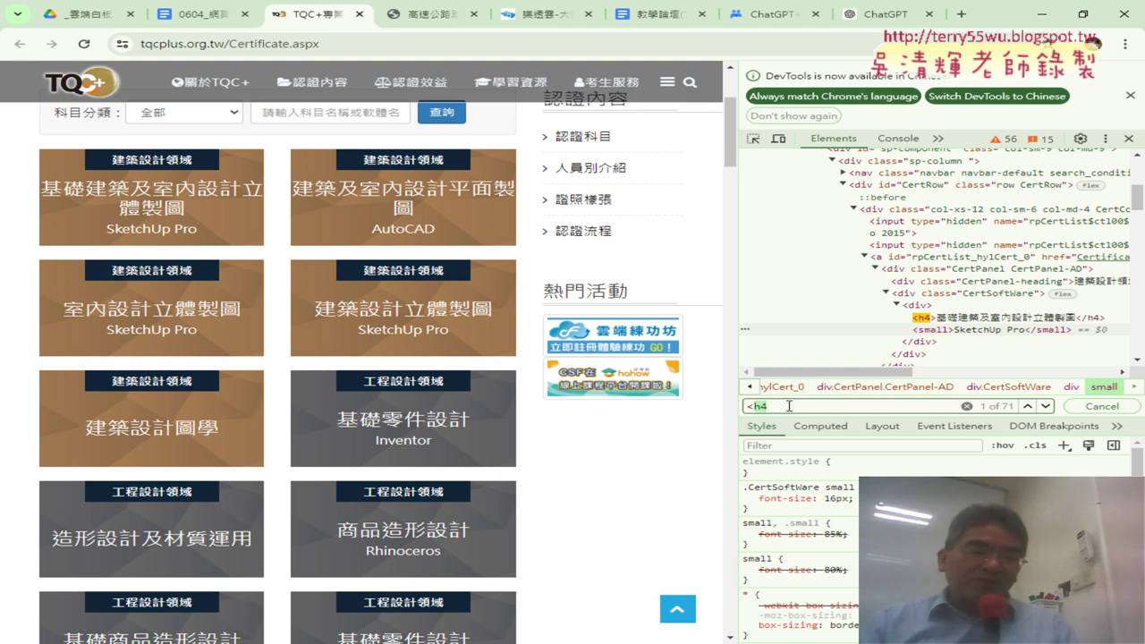
type("small")
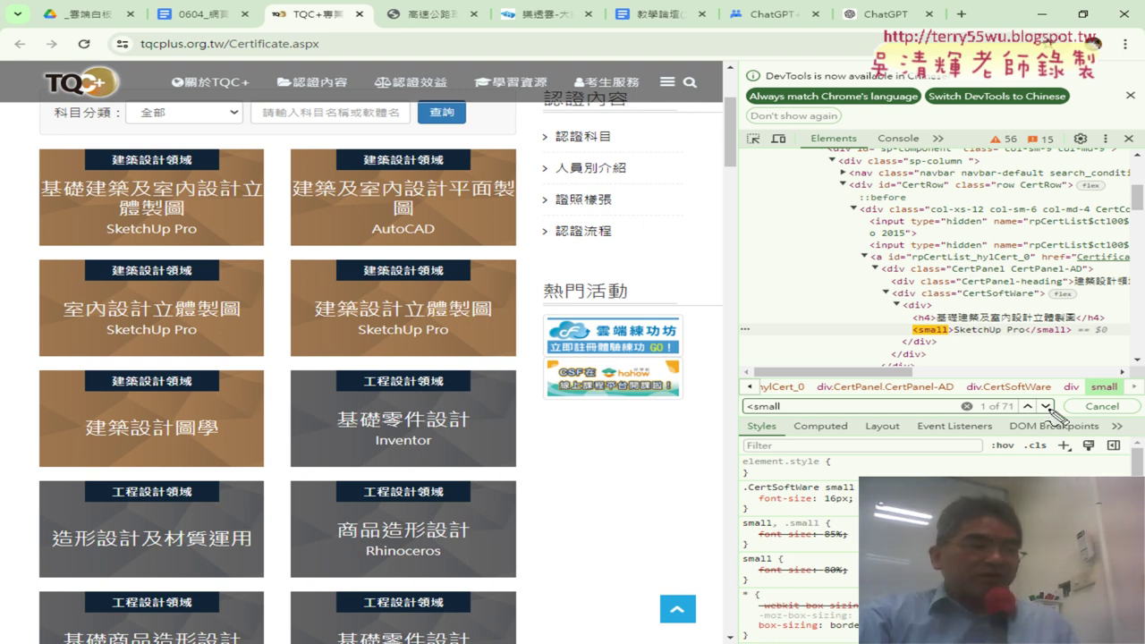
left_click_drag(202, 158, 193, 168)
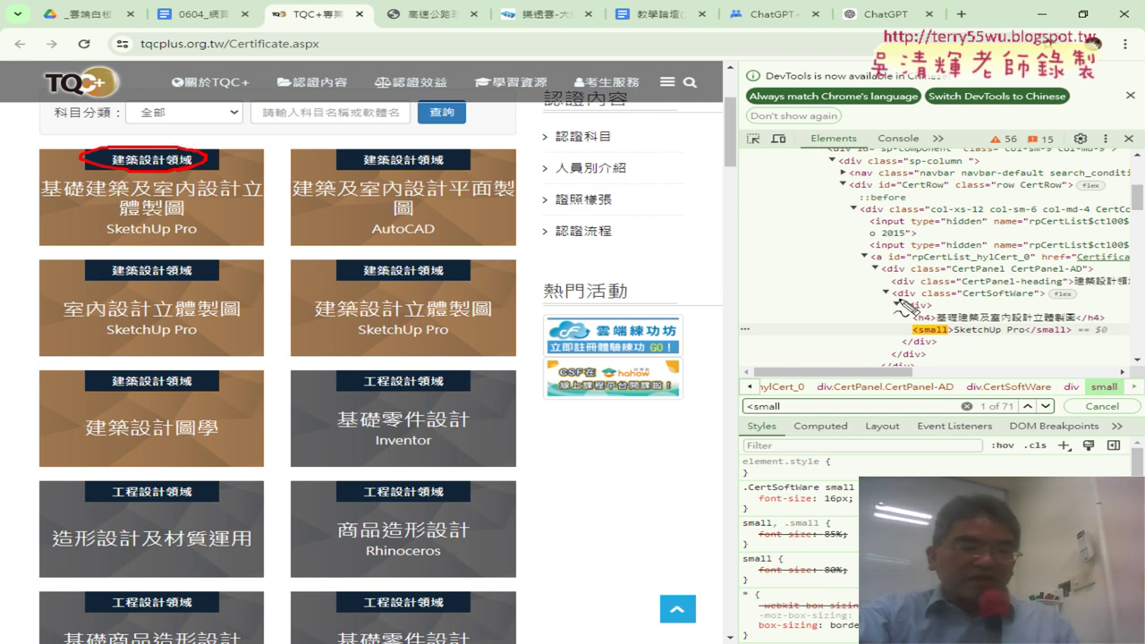
left_click_drag(964, 313, 1030, 313)
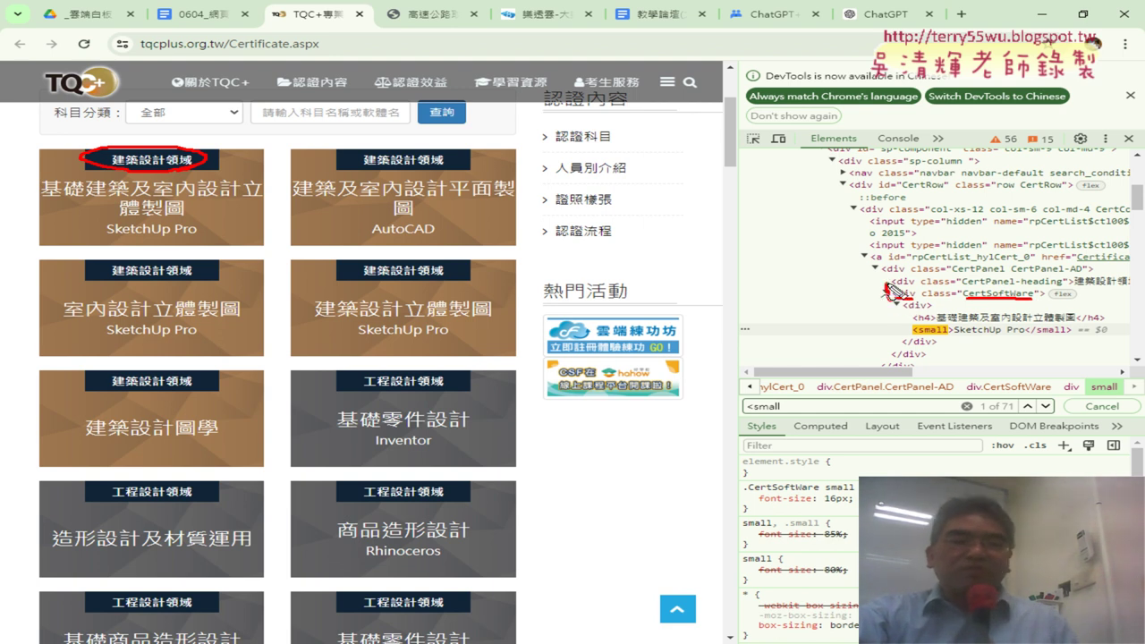
left_click_drag(886, 298, 919, 301)
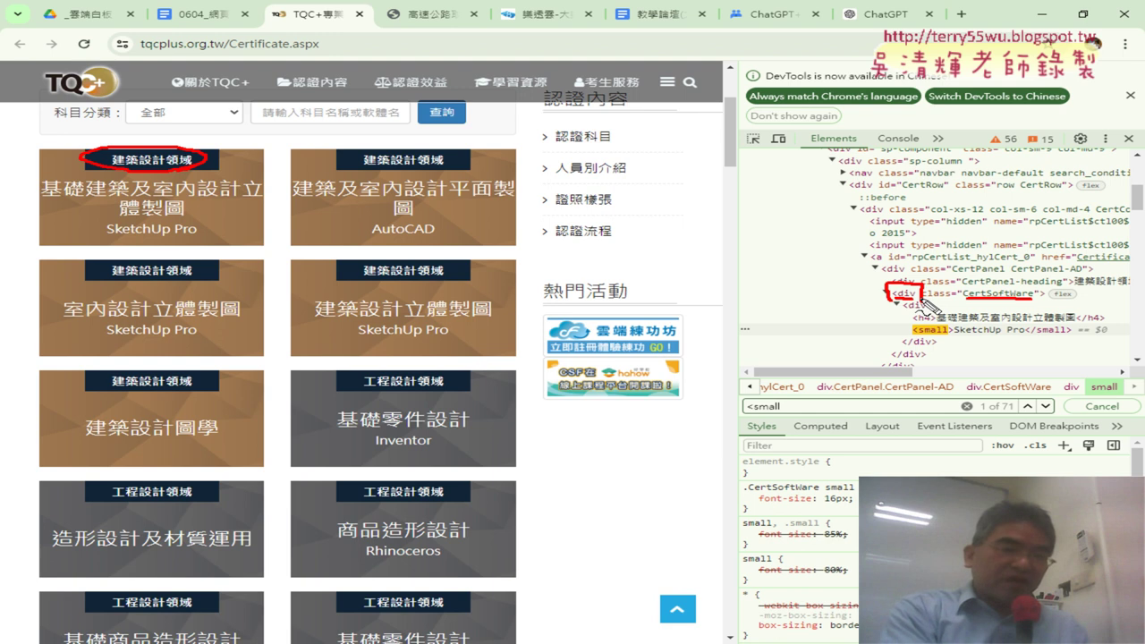
key("Escape")
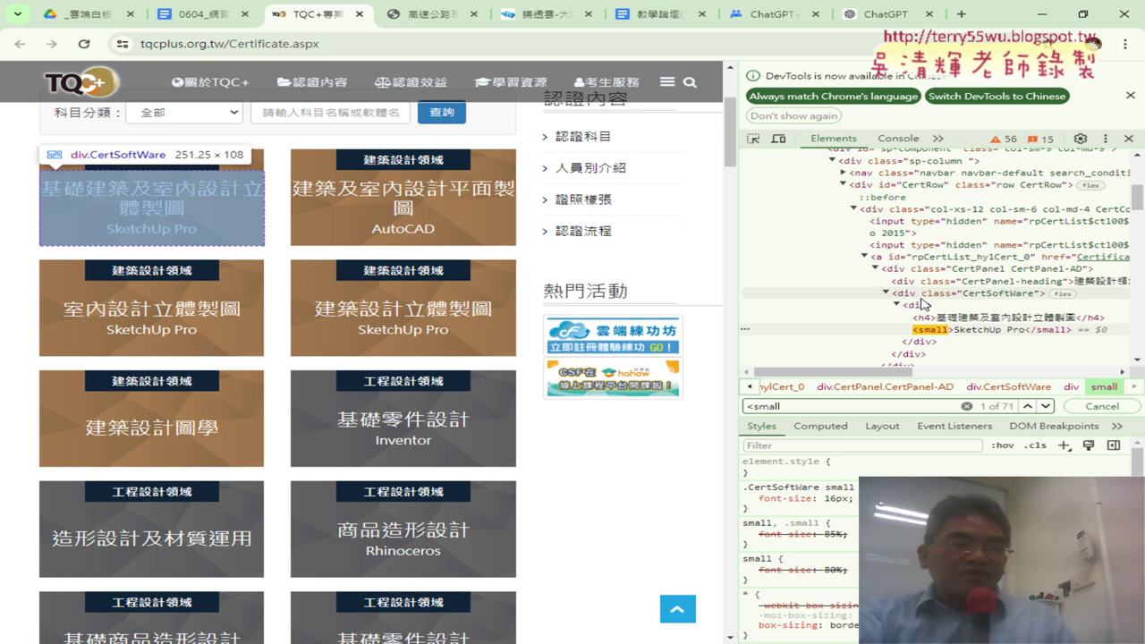